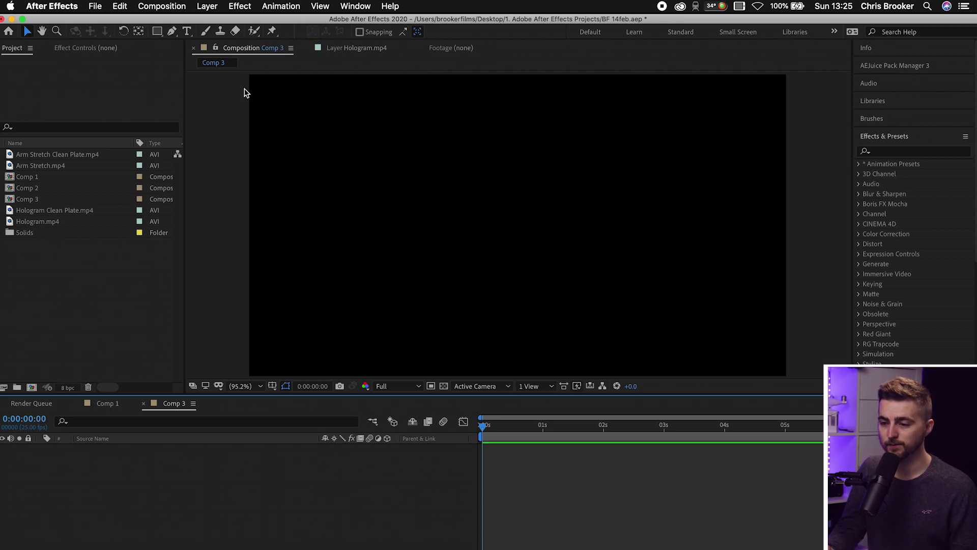
Create a new black solid layer in Comp 3.
left_click(216, 7)
mouse_move(224, 21)
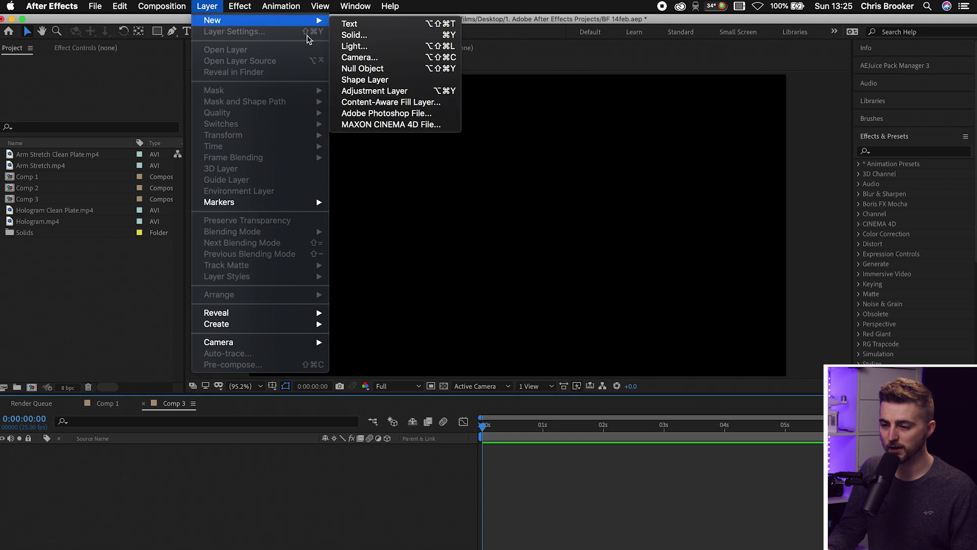
left_click(392, 35)
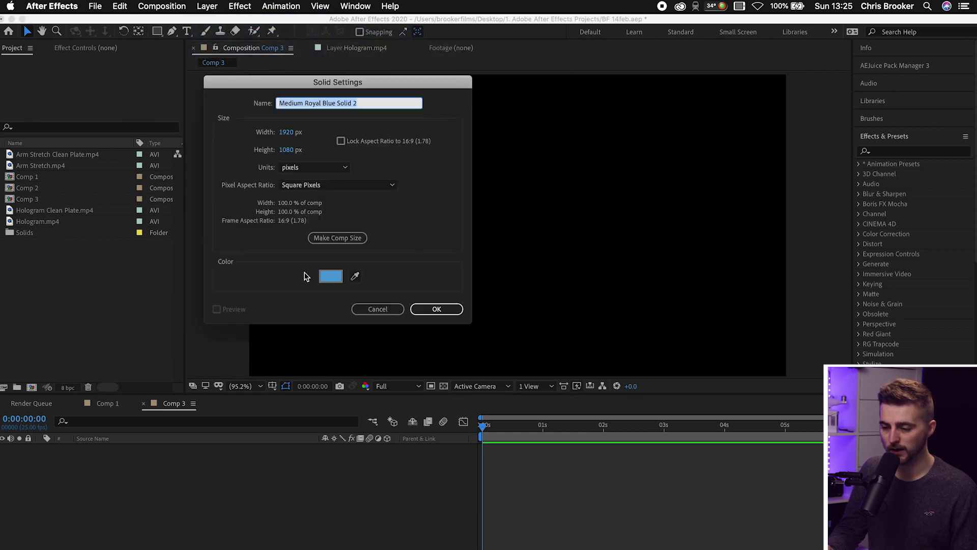
left_click(330, 278)
left_click_drag(380, 172, 446, 292)
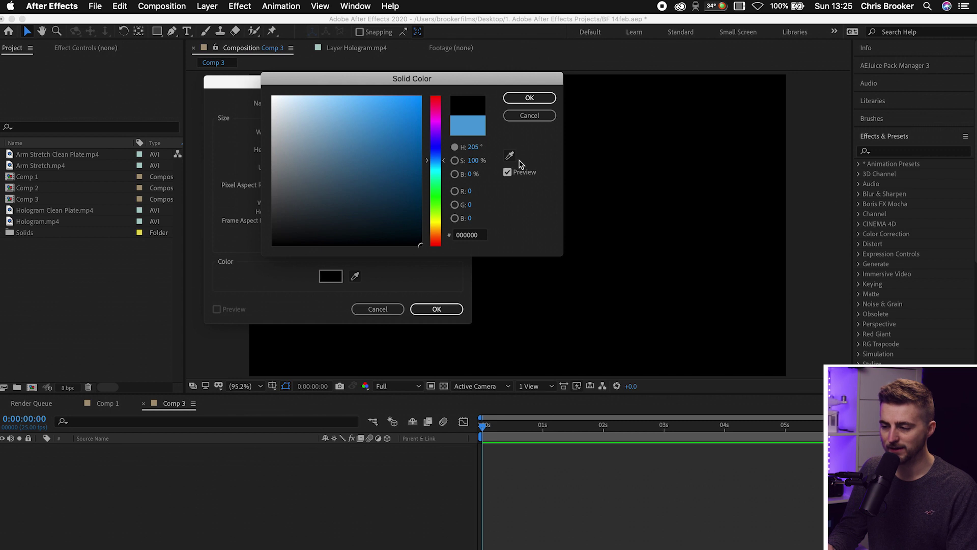
left_click(527, 98)
left_click(433, 310)
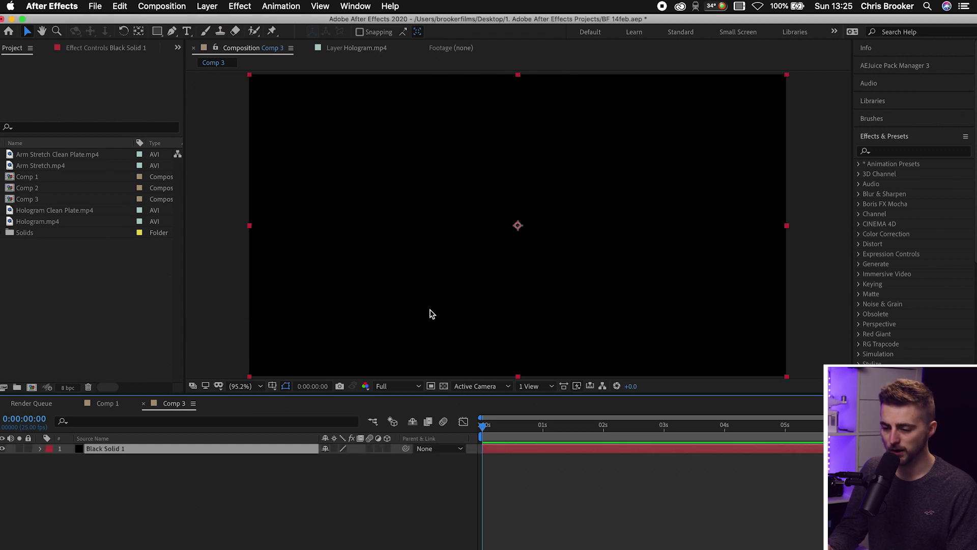
Apply the Timecode effect to the black solid and preview the running readout.
left_click(892, 152)
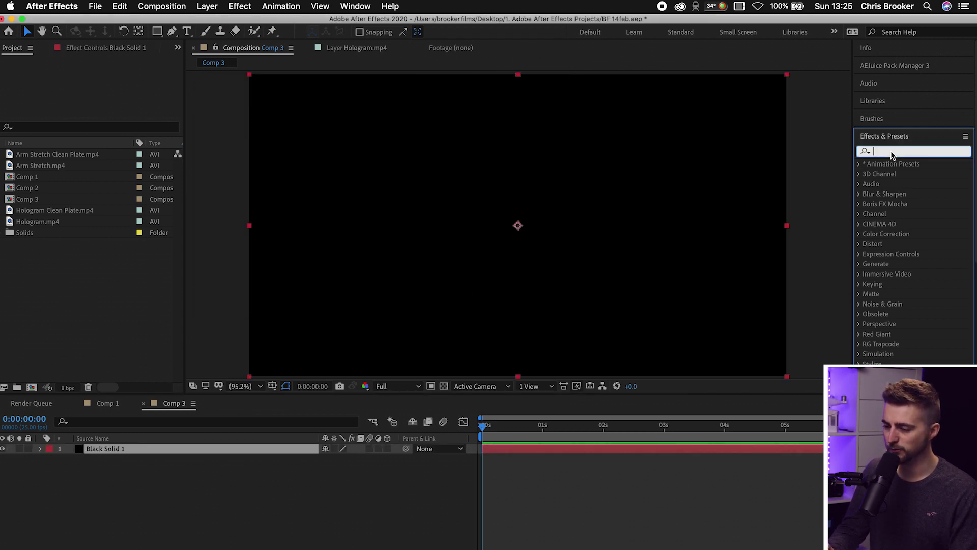
type("time")
left_click(898, 253)
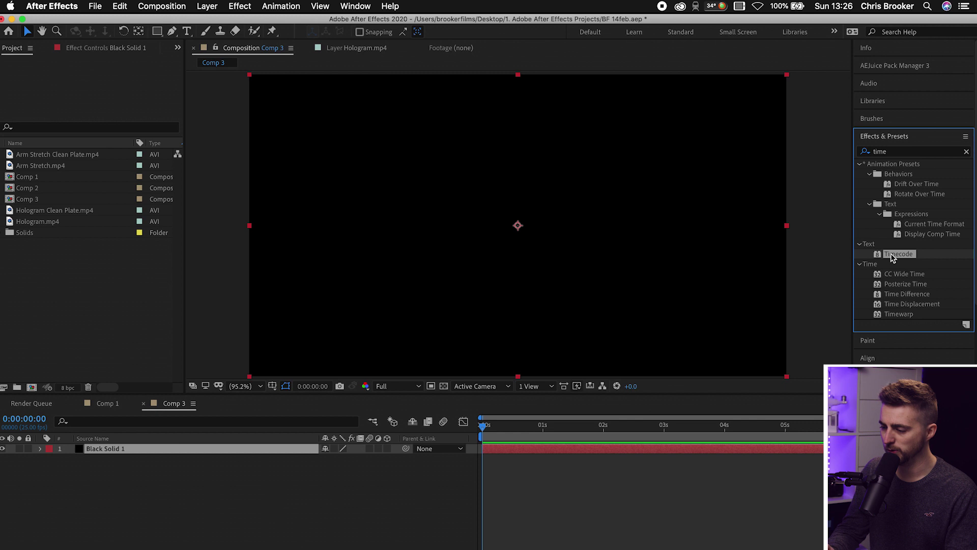
left_click_drag(890, 254, 519, 253)
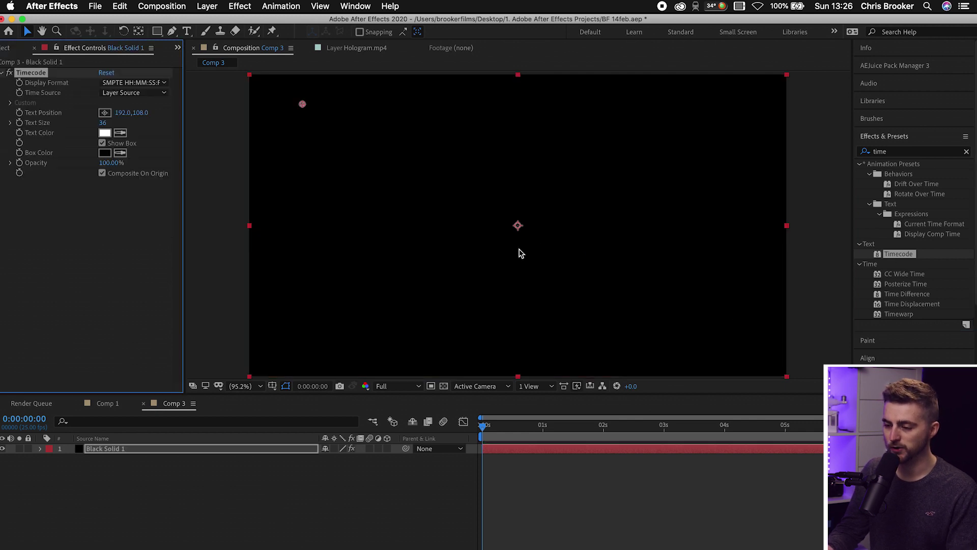
key("space")
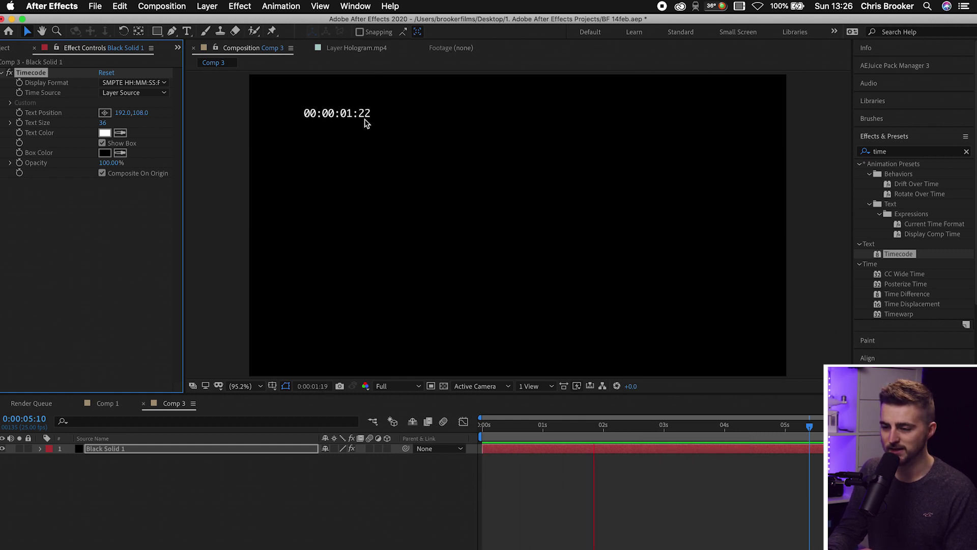
key("space")
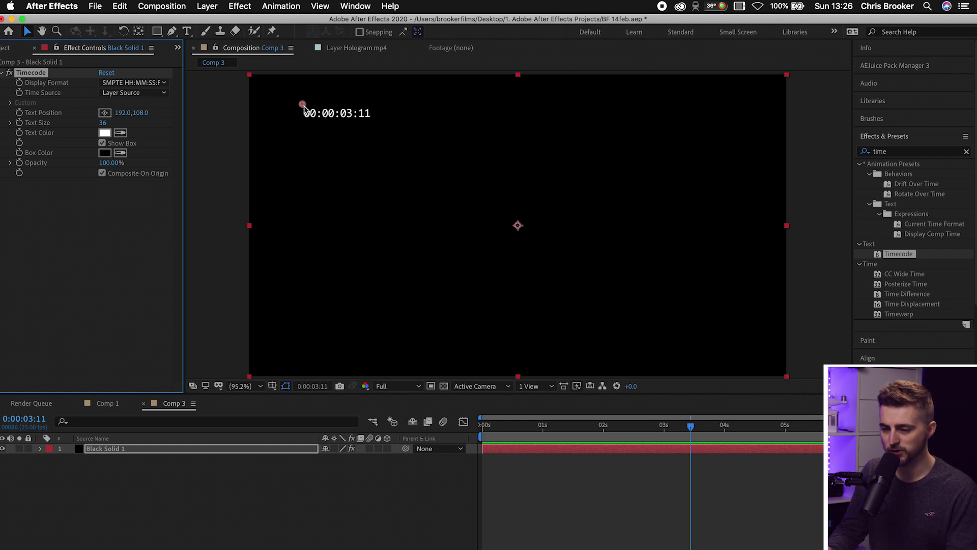
Set the timecode text size to 77 and centre it in the frame.
left_click_drag(302, 105, 473, 218)
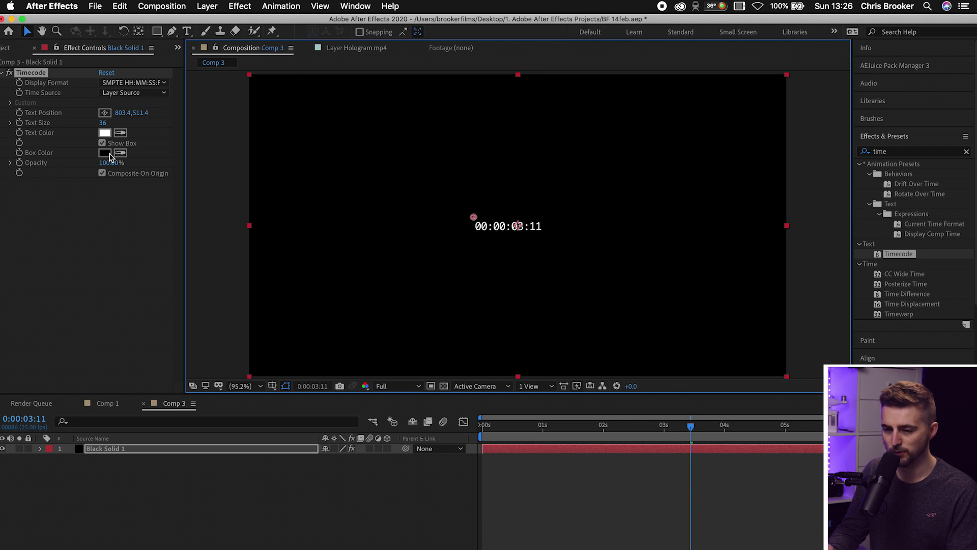
left_click_drag(104, 126, 331, 249)
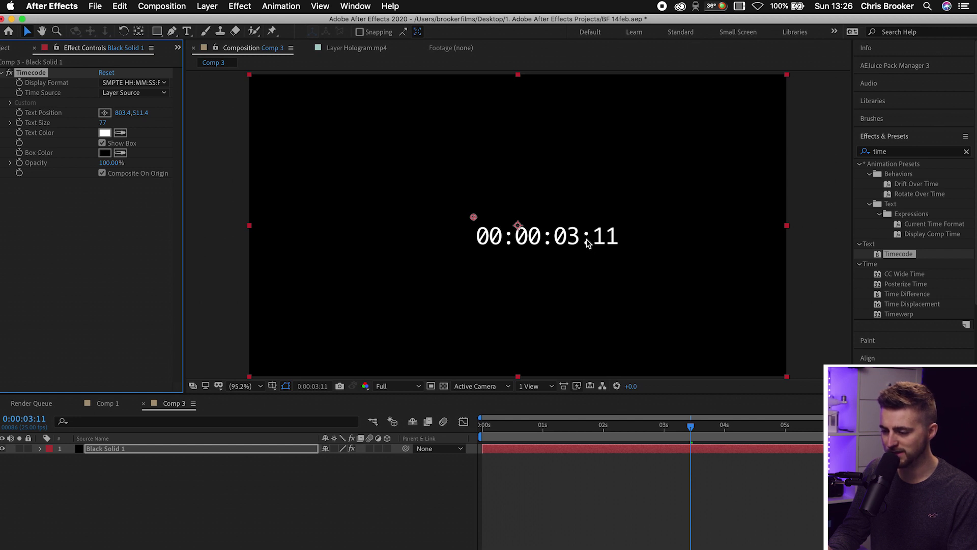
left_click_drag(473, 218, 405, 203)
Add a second black solid and place it below the timecode layer.
key("g")
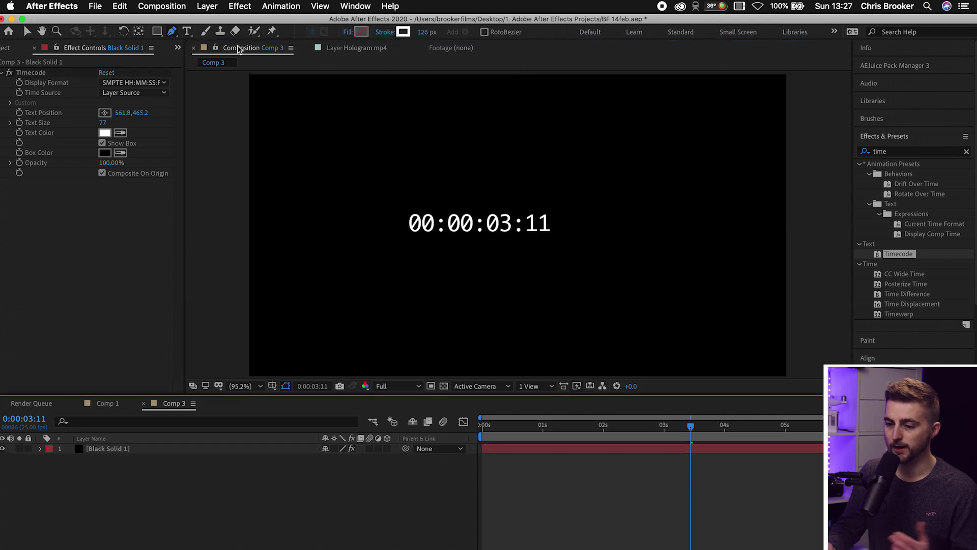
left_click(207, 6)
mouse_move(287, 22)
left_click(356, 34)
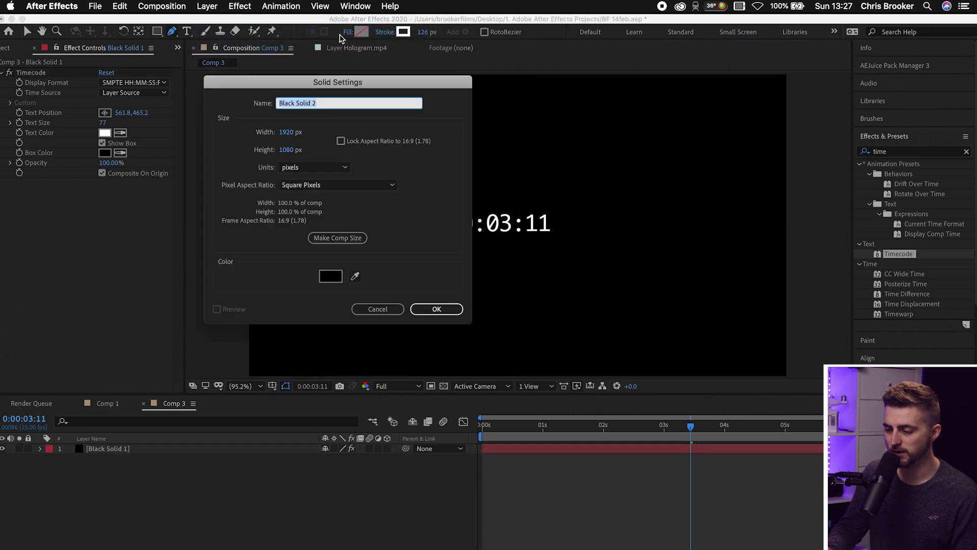
key("Return")
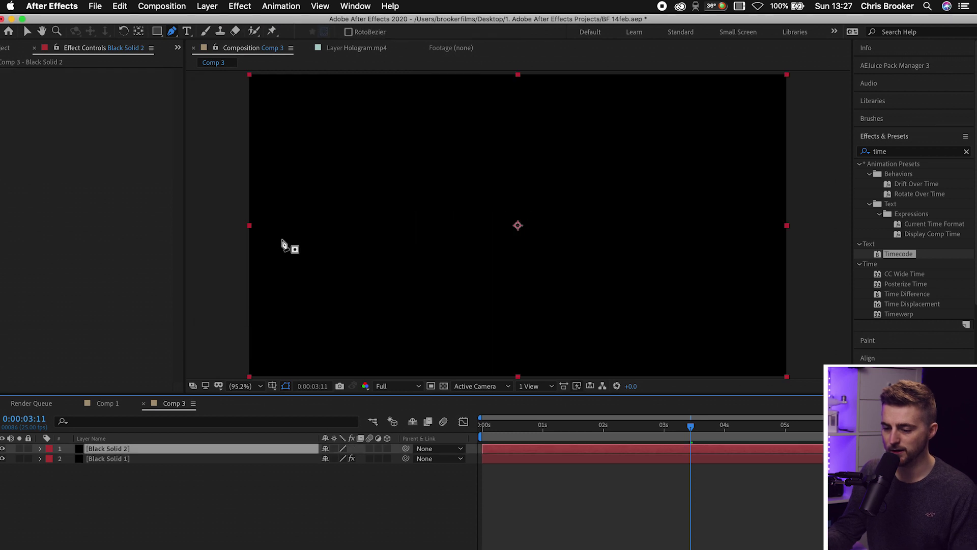
left_click_drag(120, 449, 120, 466)
Pre-compose both solids into a single layer named 'Timer'.
left_click_drag(173, 486, 106, 446)
right_click(108, 448)
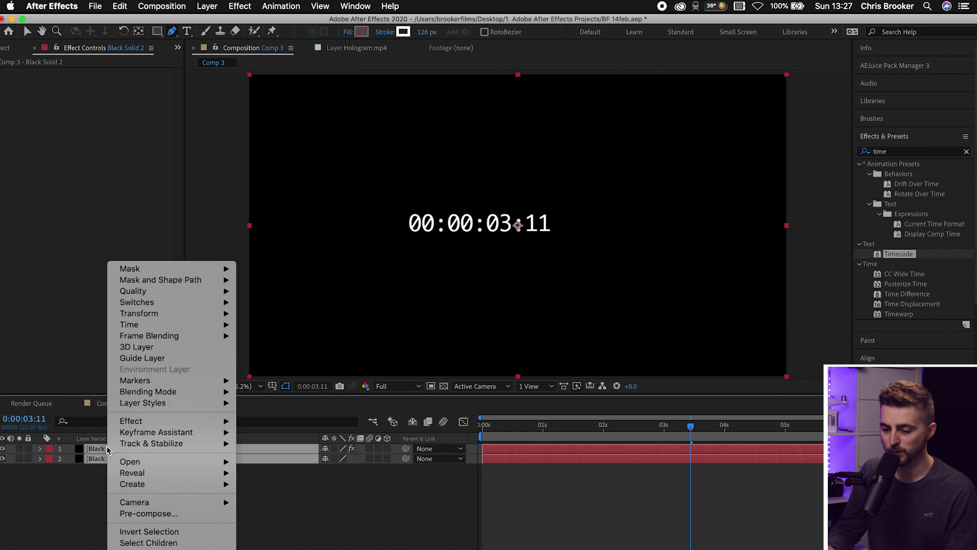
left_click(148, 514)
type("Timer")
key("Return")
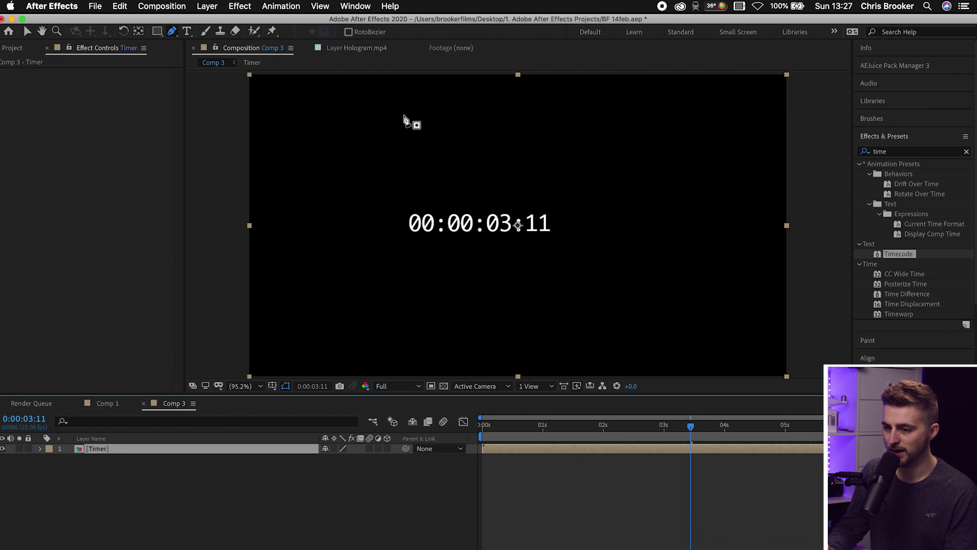
Draw a four-point Pen mask around the last two timecode digit pairs, then fit the view.
scroll(476, 218, "up", 3)
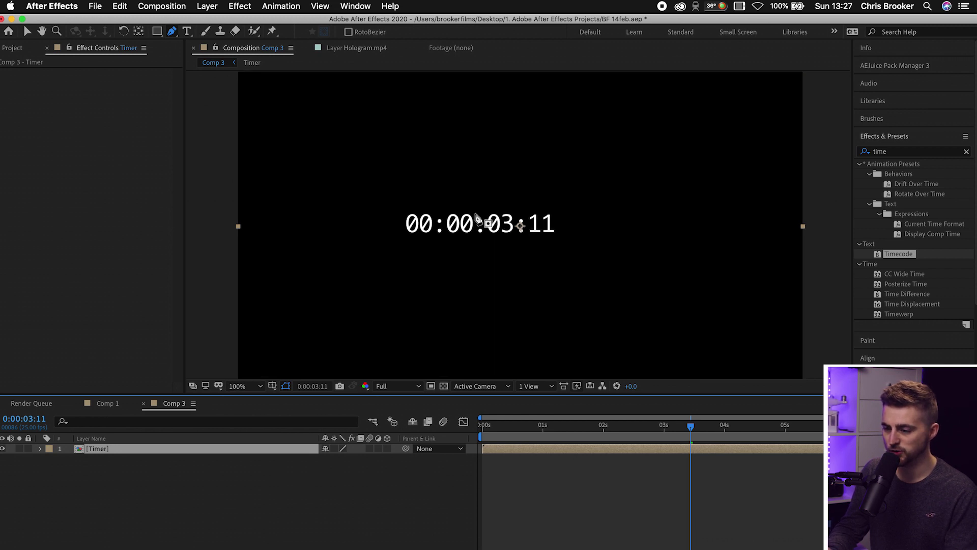
left_click(27, 31)
left_click(173, 32)
left_click(492, 283)
left_click(670, 297)
left_click(677, 153)
left_click(489, 174)
left_click(250, 386)
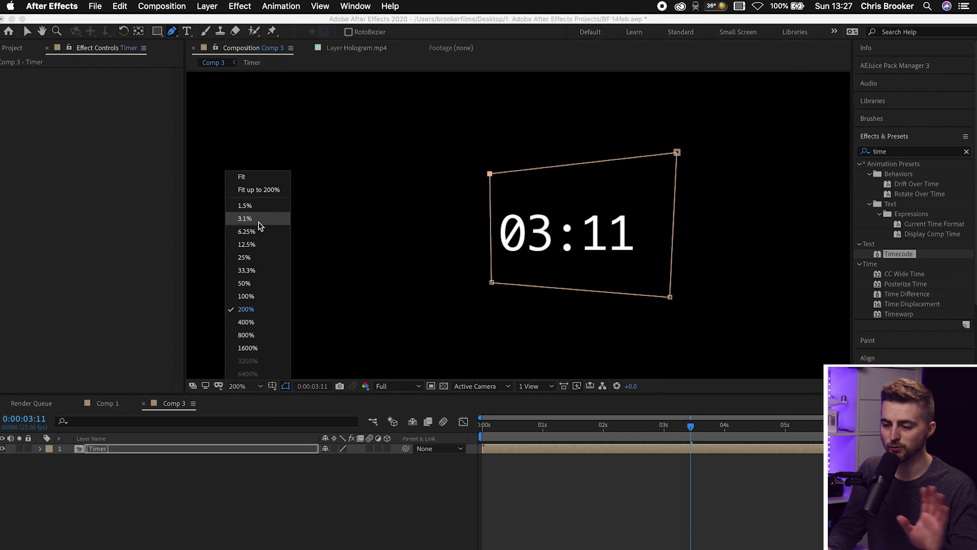
left_click(258, 190)
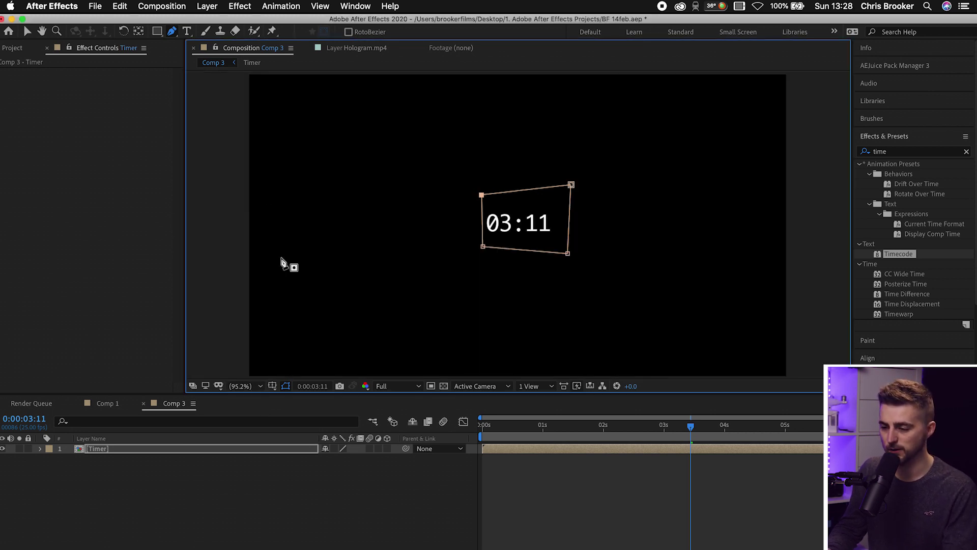
Nudge the Timer's anchor point to 961,540 to recentre the digits, then preview.
left_click(567, 499)
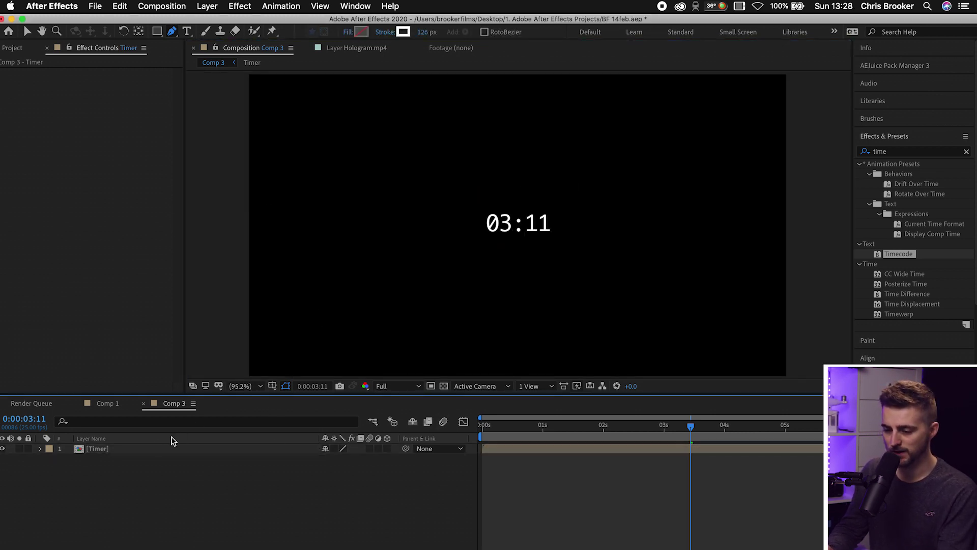
left_click(148, 449)
key("v")
key("a")
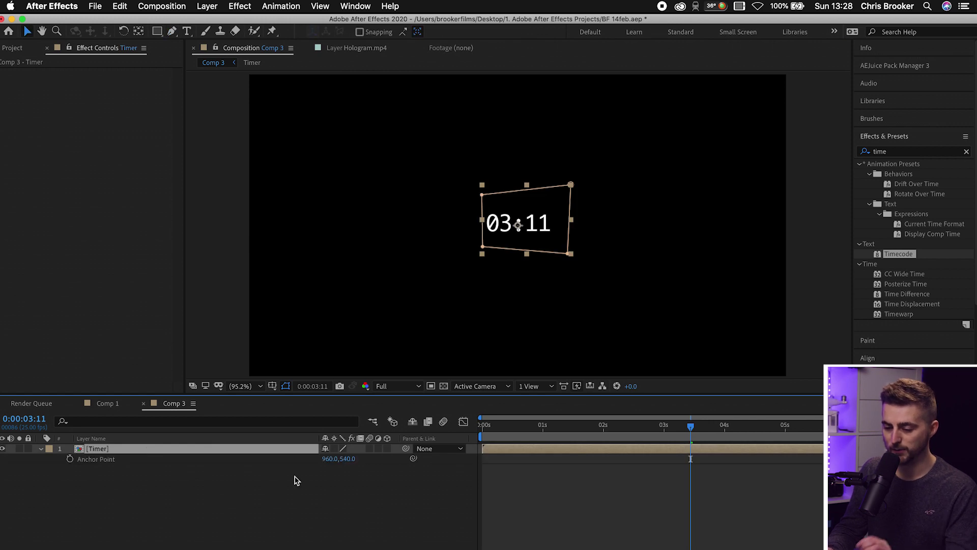
left_click_drag(325, 458, 329, 460)
left_click(667, 485)
key("Home")
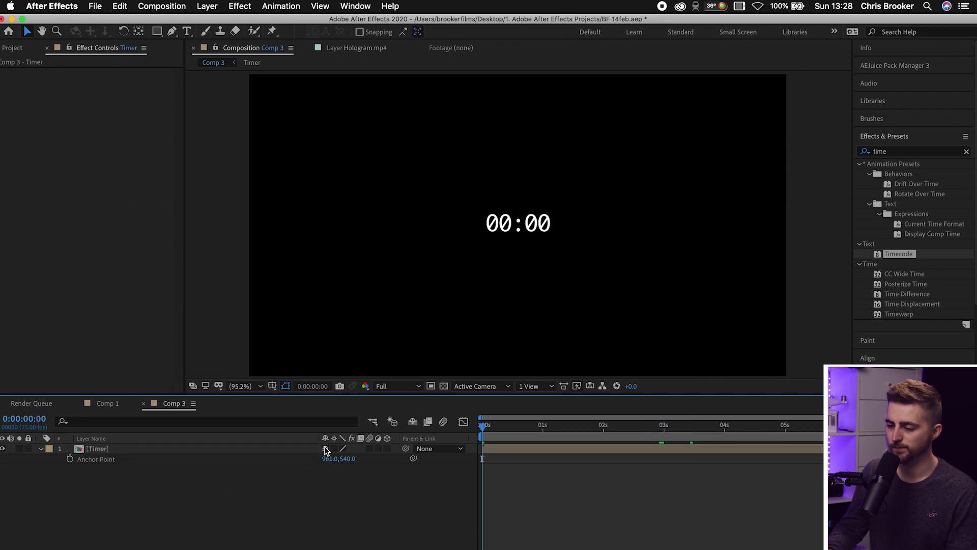
key("space")
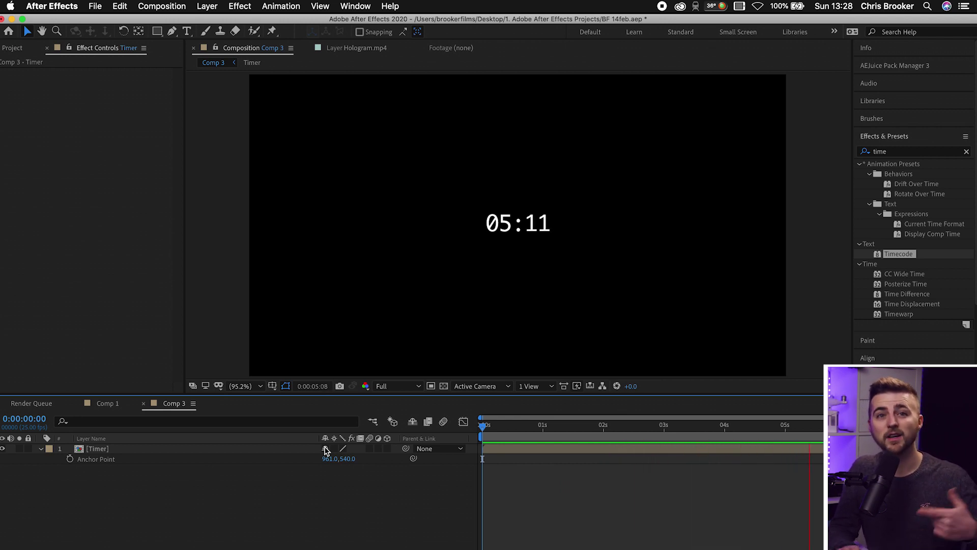
Time-reverse the Timer layer and preview it counting down from 07:24.
left_click(539, 441)
left_click(526, 448)
right_click(517, 450)
mouse_move(588, 325)
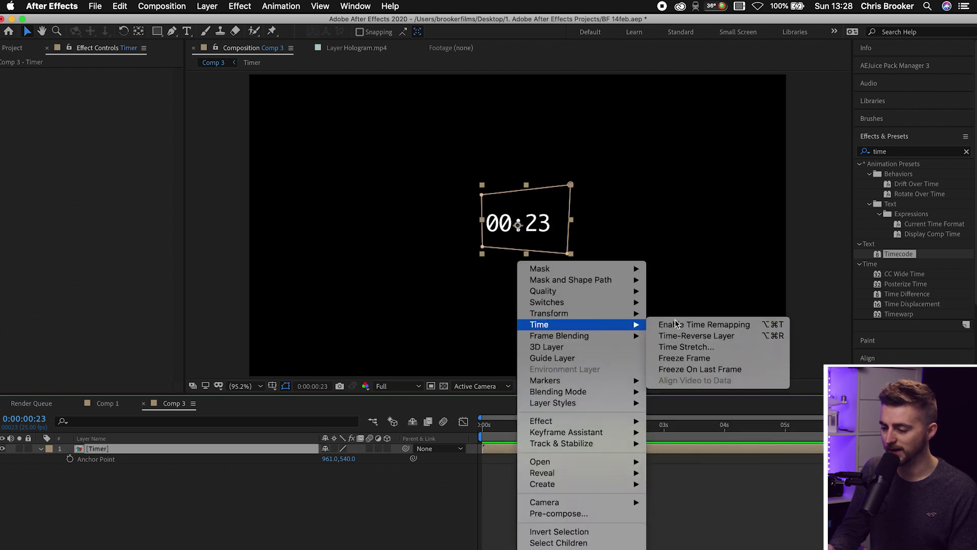
left_click(676, 337)
key("Home")
key("space")
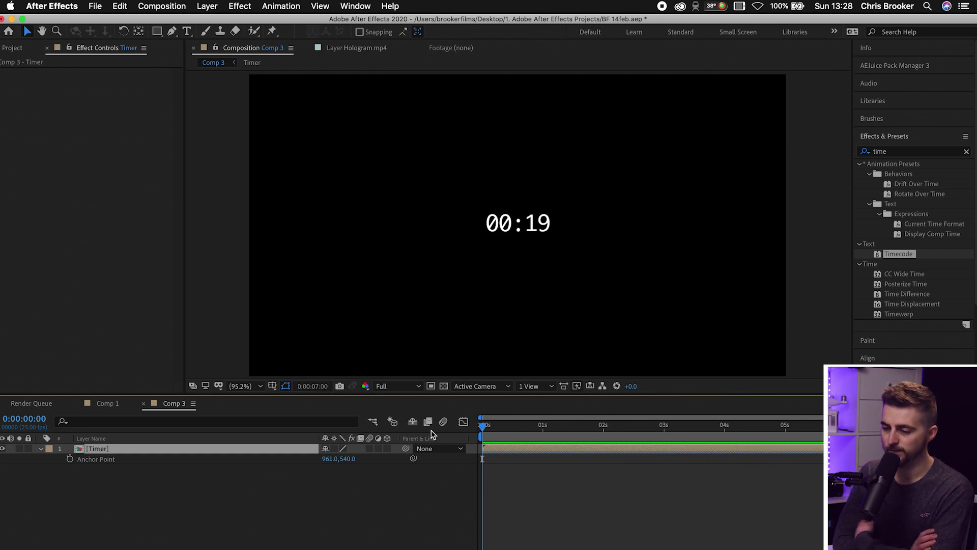
Create a BG solid and move it below the Timer layer.
key("space")
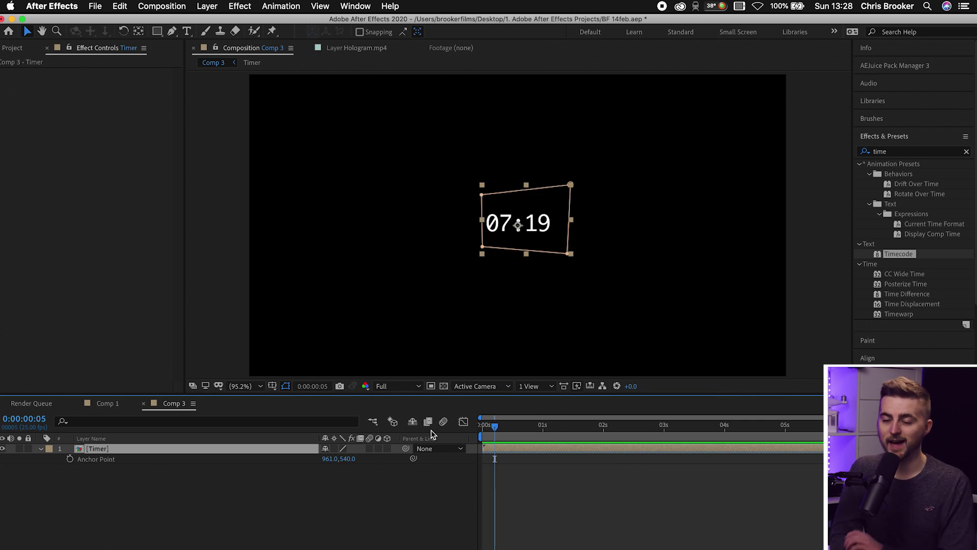
left_click(205, 6)
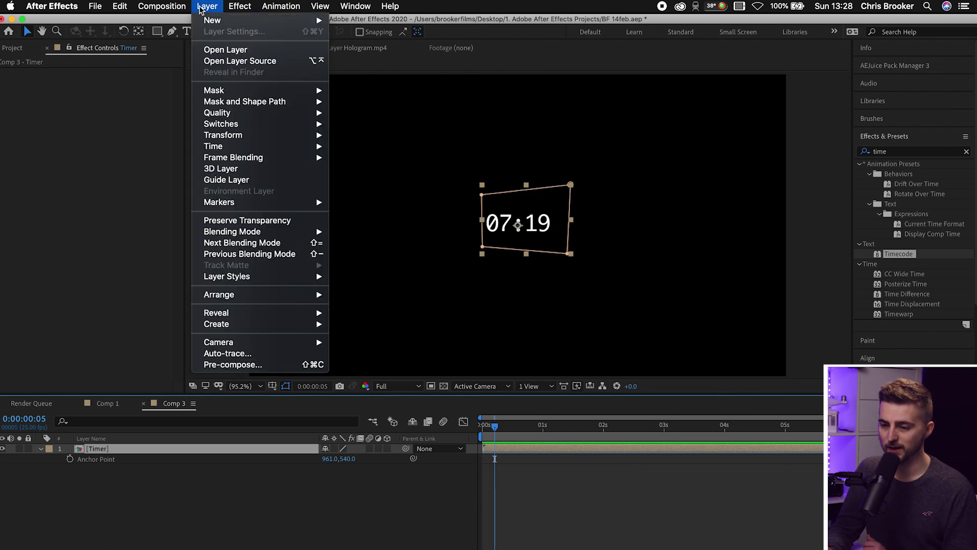
mouse_move(207, 18)
left_click(414, 38)
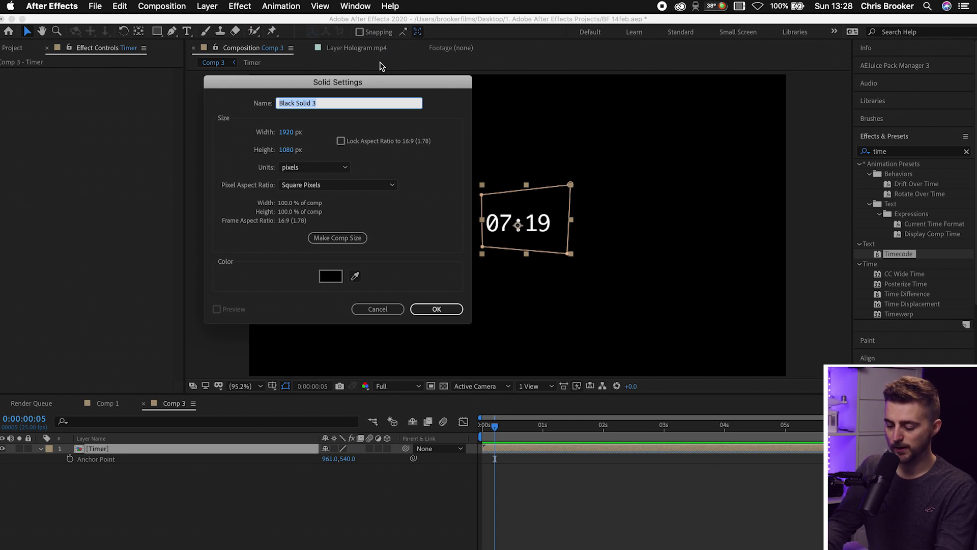
key("Return")
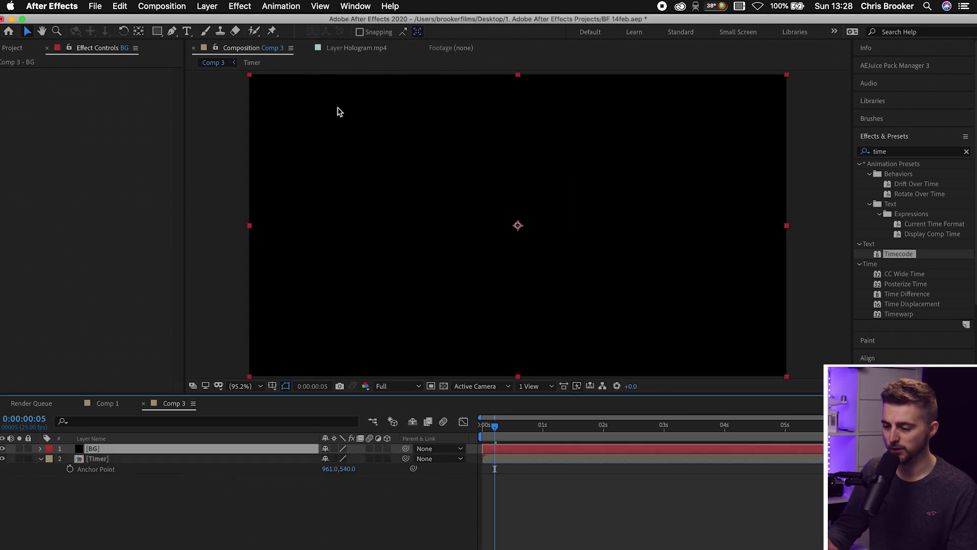
left_click_drag(133, 450, 129, 476)
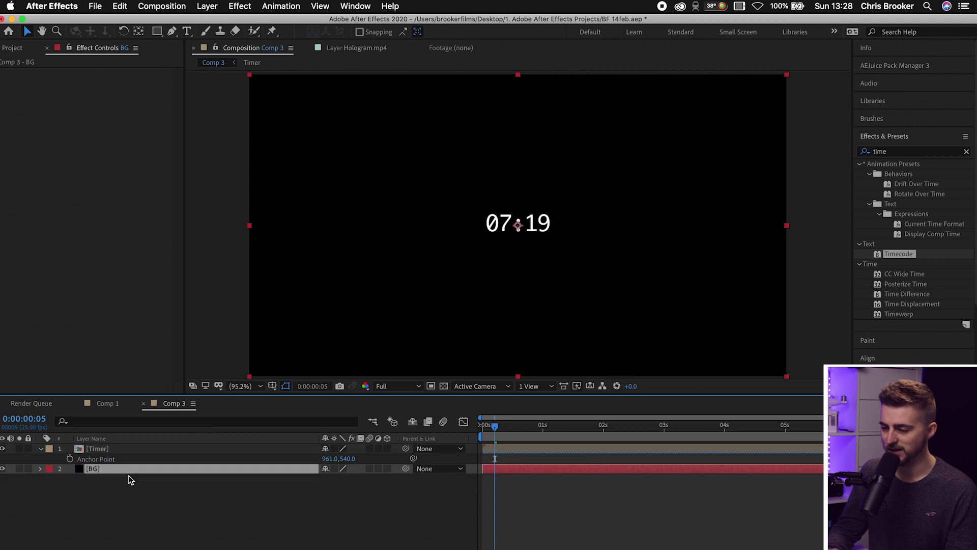
Search effects for '4' and apply 4-Color Gradient to the BG layer.
left_click(908, 154)
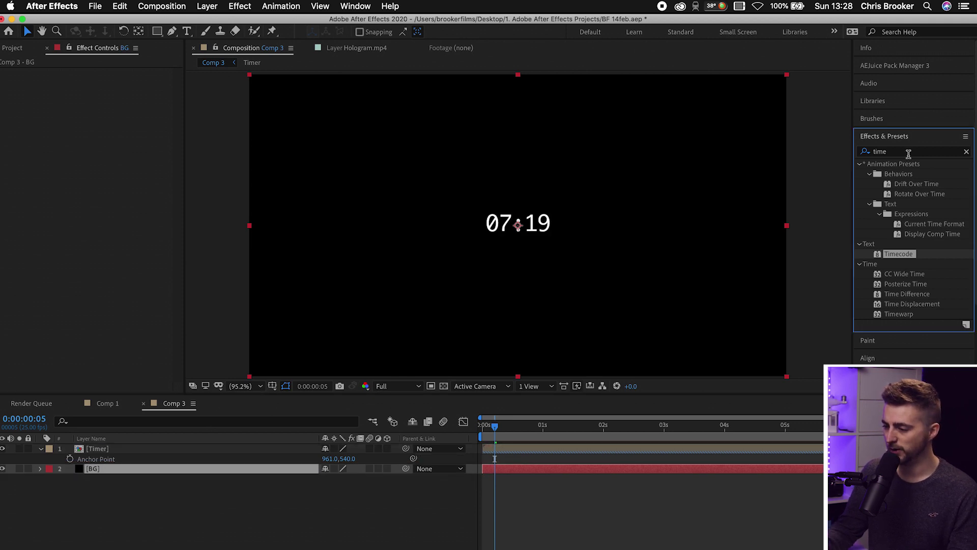
left_click(908, 153)
type("4")
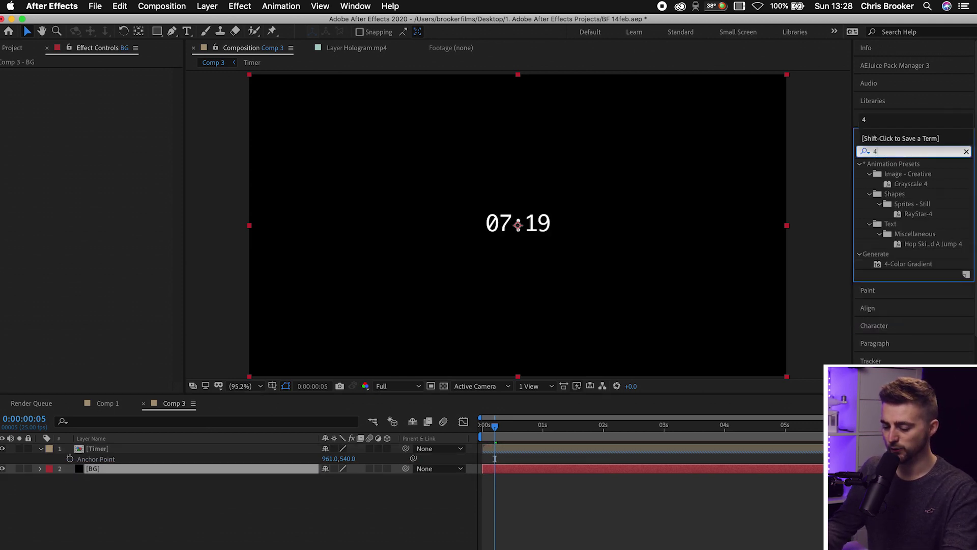
left_click(909, 264)
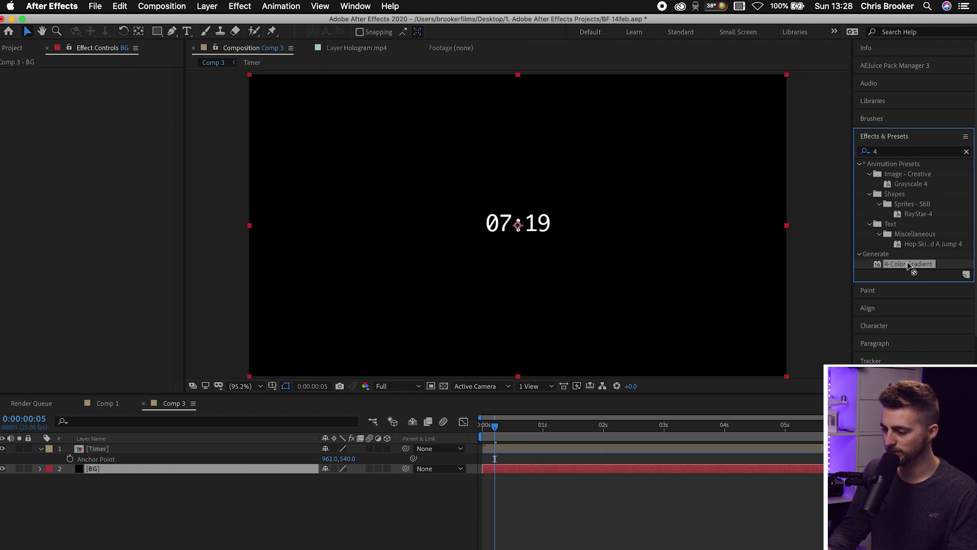
left_click_drag(909, 264, 168, 469)
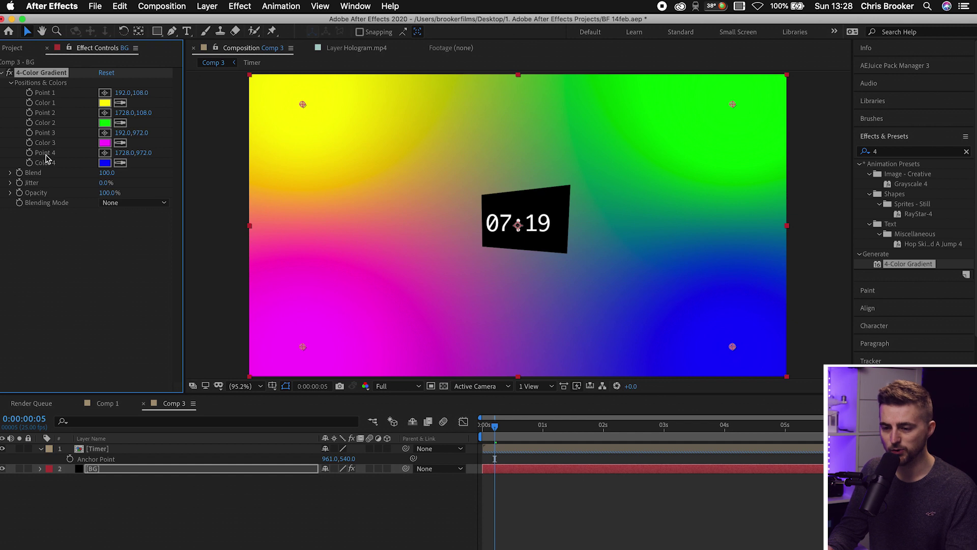
Set gradient Colors 1, 2, 4 to purple, blue and navy, and raise Blend to 623.
left_click(104, 103)
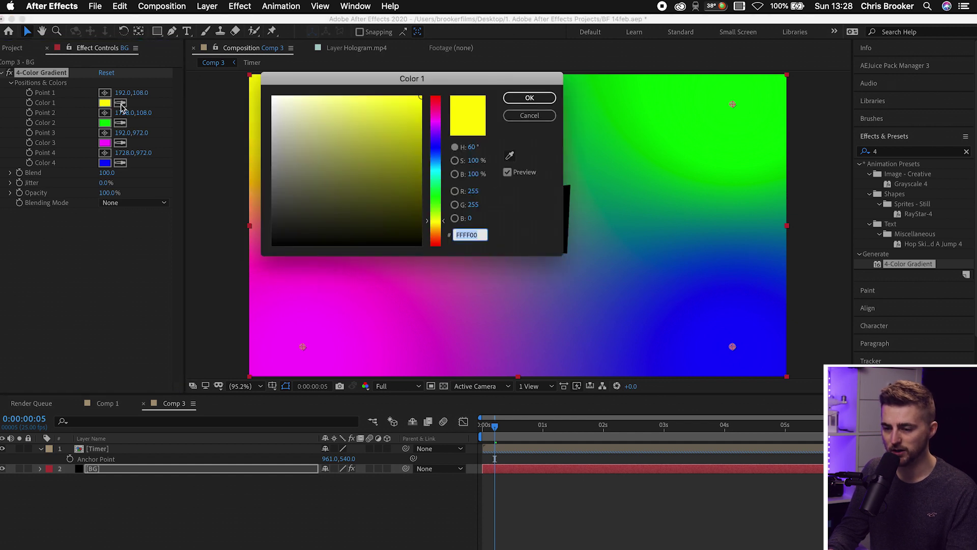
left_click(436, 124)
left_click(396, 147)
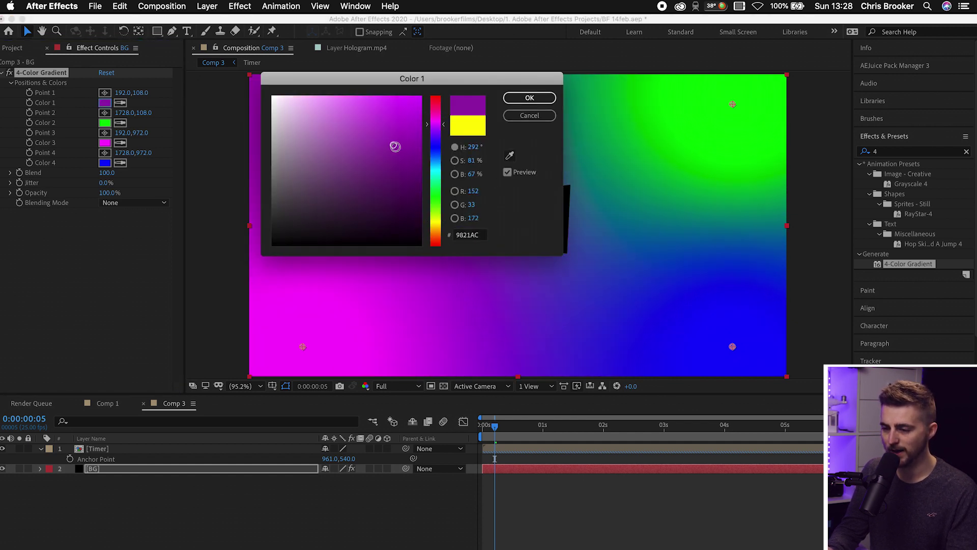
left_click(530, 98)
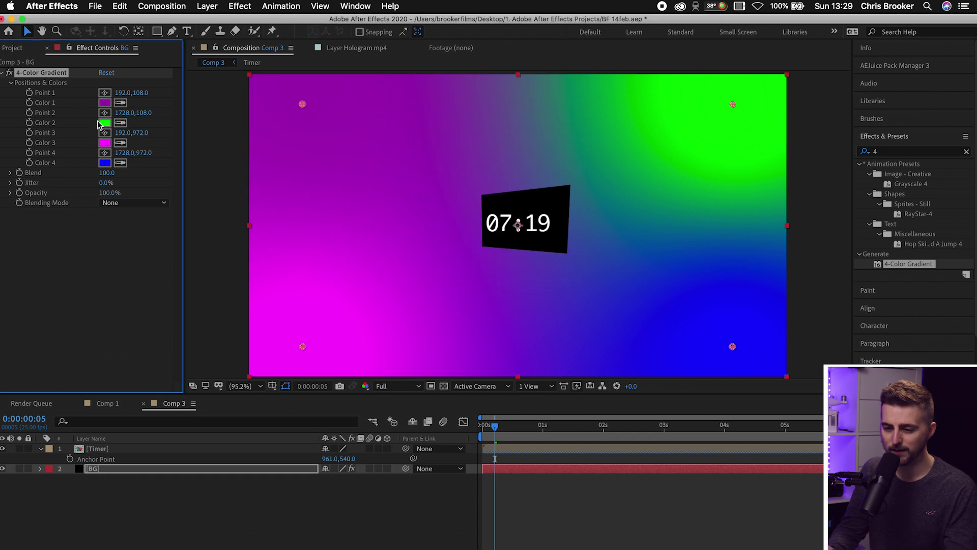
left_click(104, 122)
left_click(436, 161)
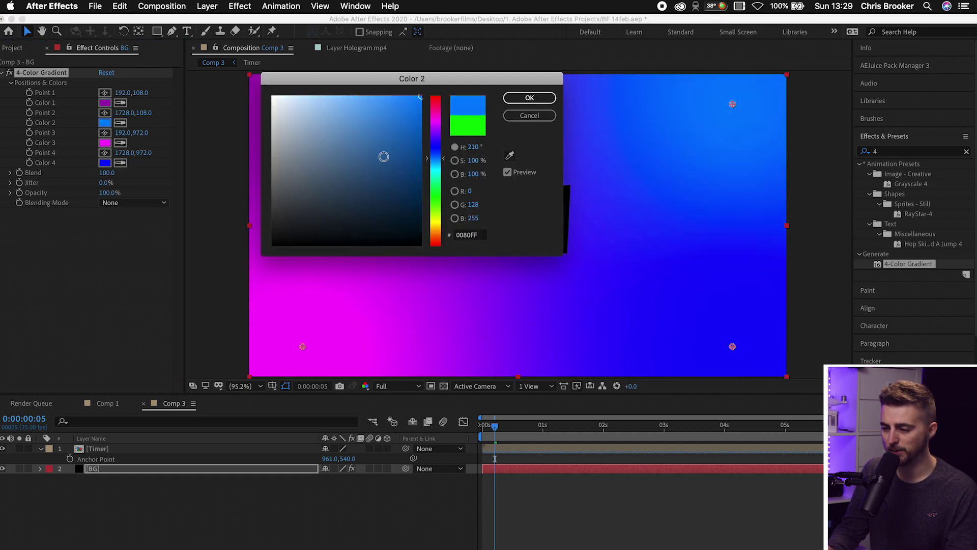
left_click(542, 96)
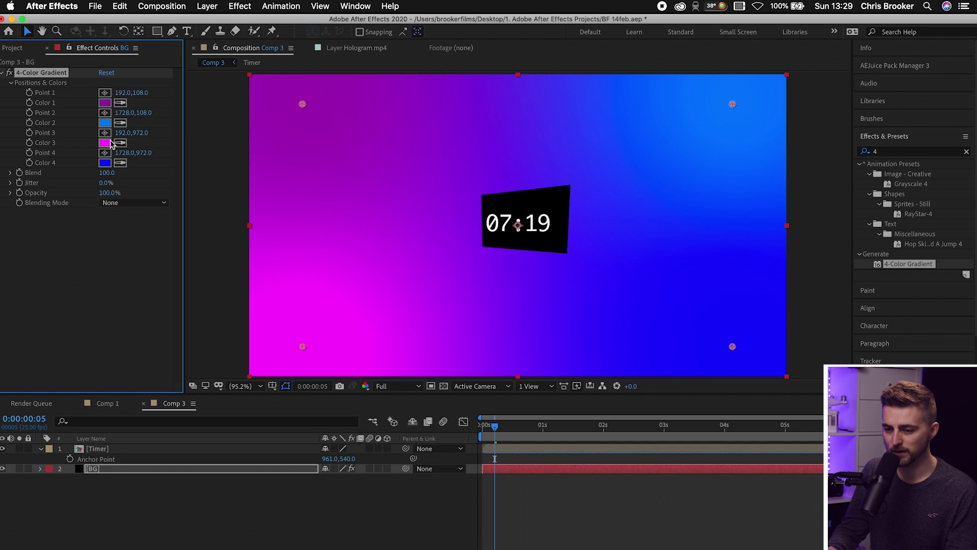
left_click(104, 162)
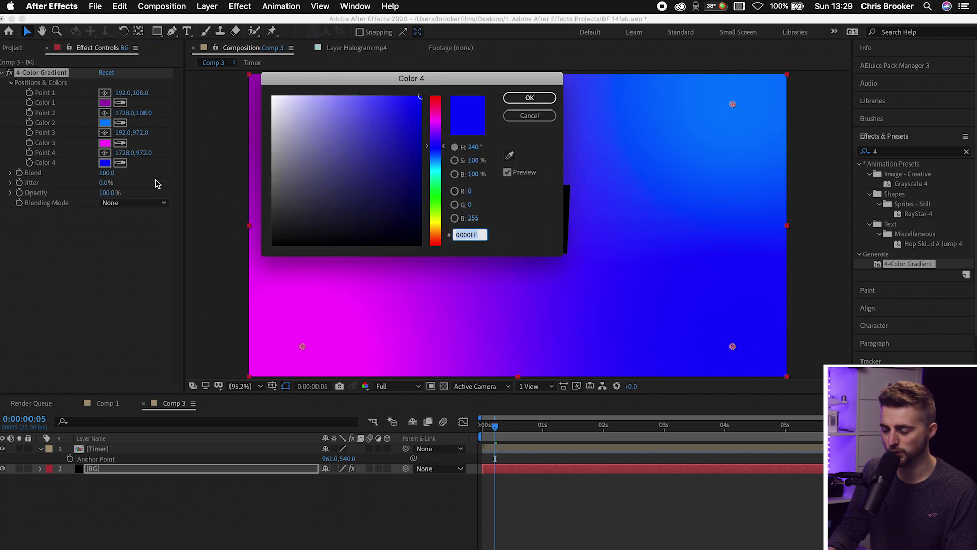
left_click_drag(394, 190, 388, 201)
left_click(543, 99)
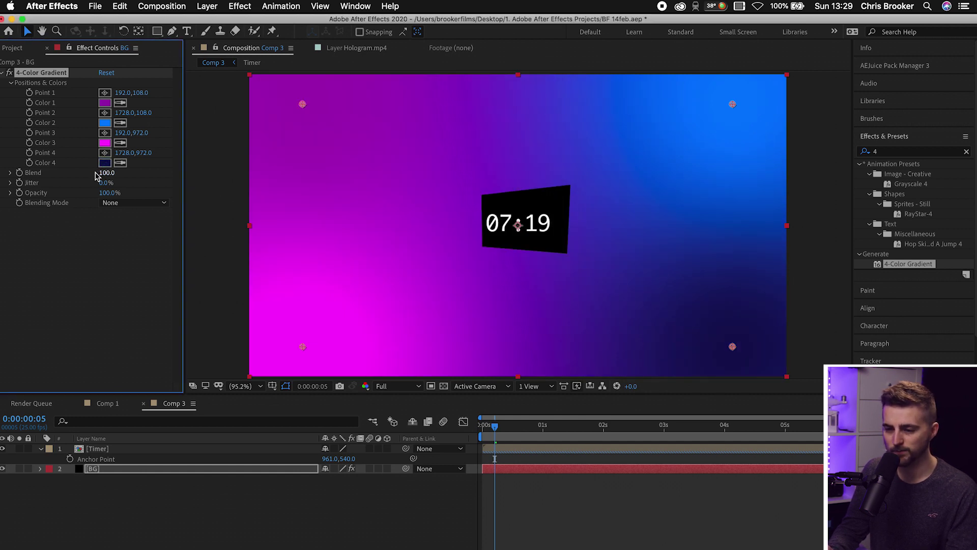
left_click_drag(107, 173, 316, 194)
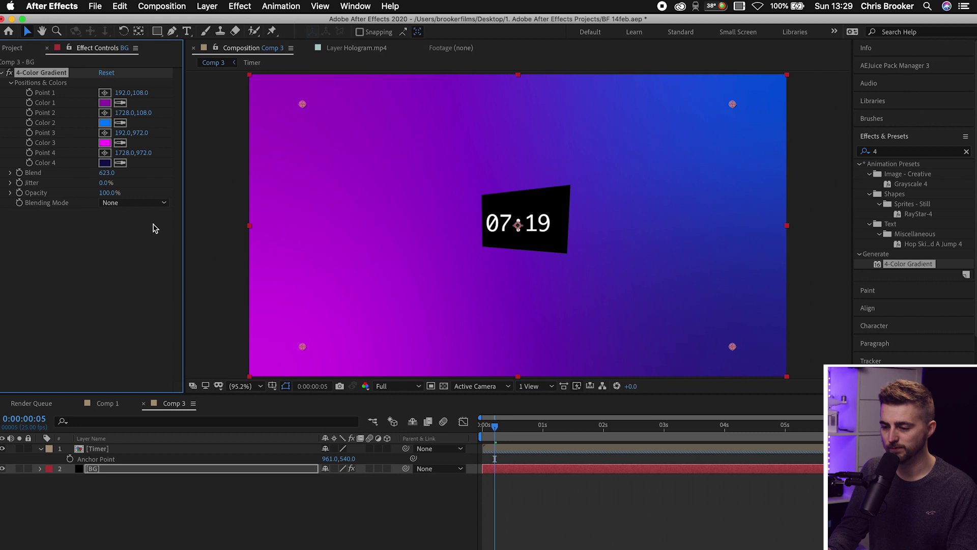
left_click(182, 447)
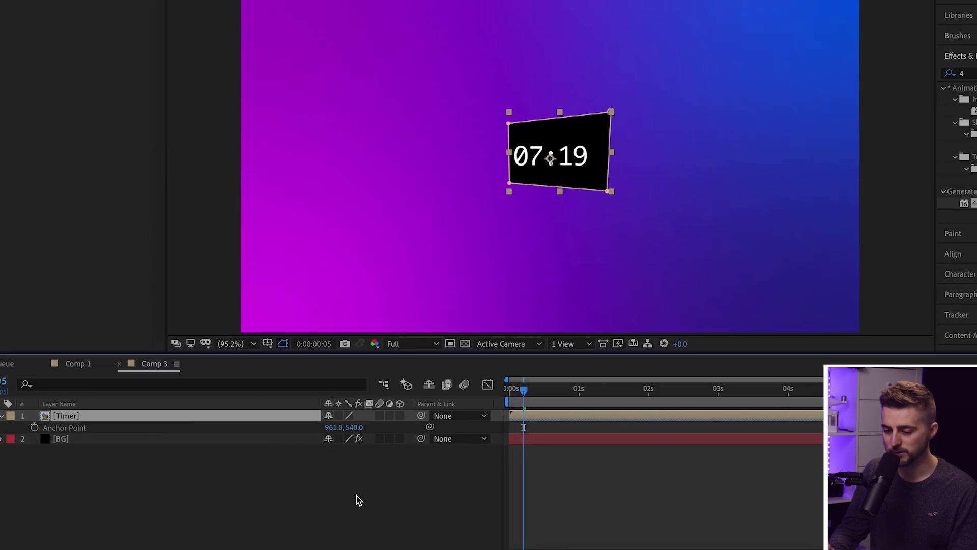
Show the Modes column and set the Timer layer's blend mode to Screen.
left_click(374, 530)
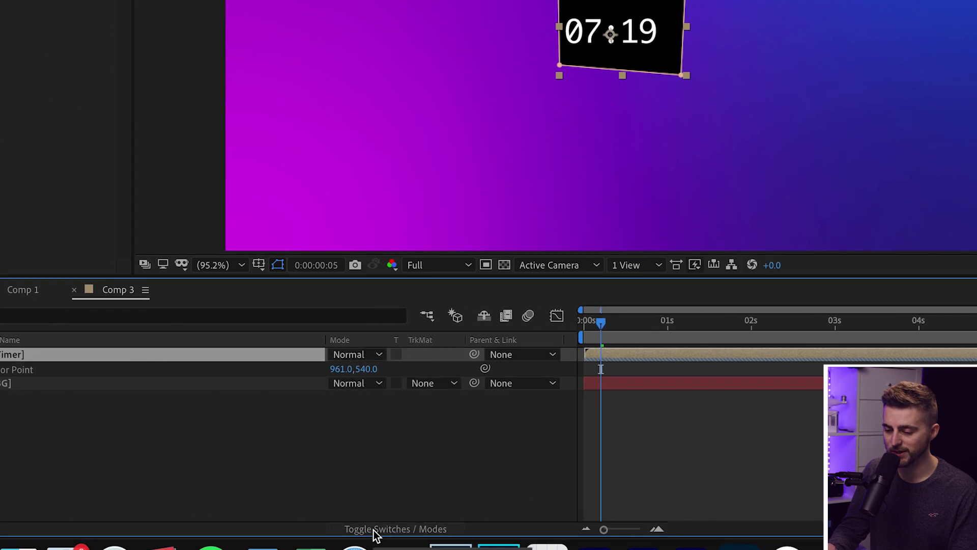
left_click(365, 354)
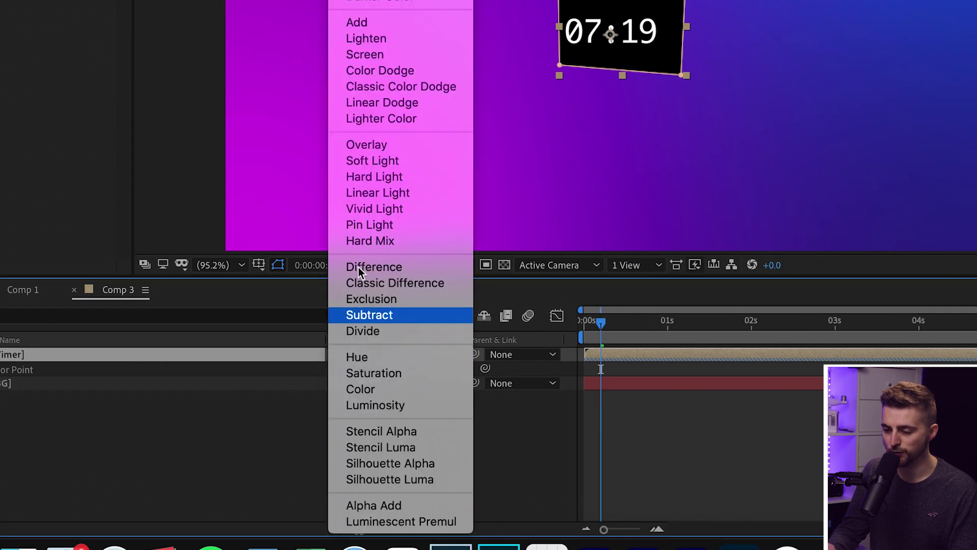
left_click(359, 54)
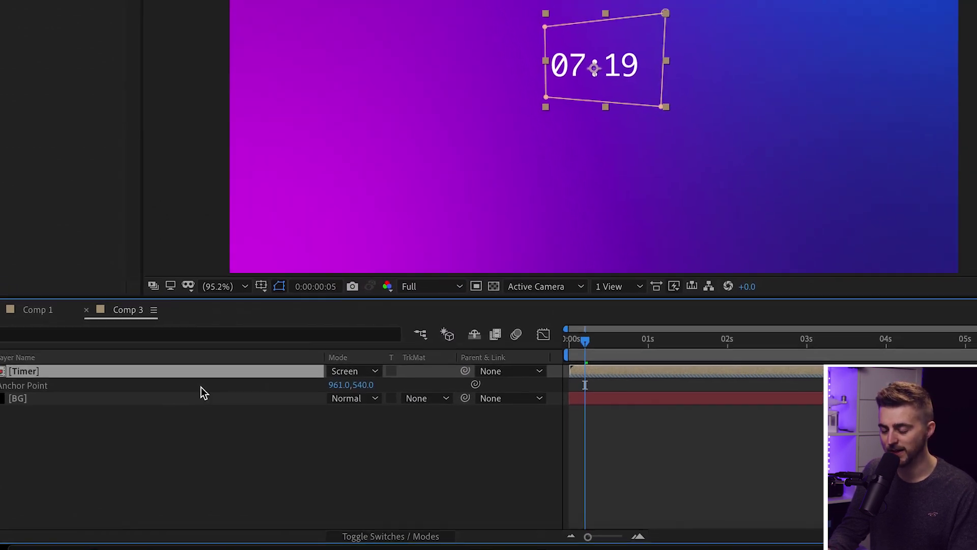
left_click(213, 458)
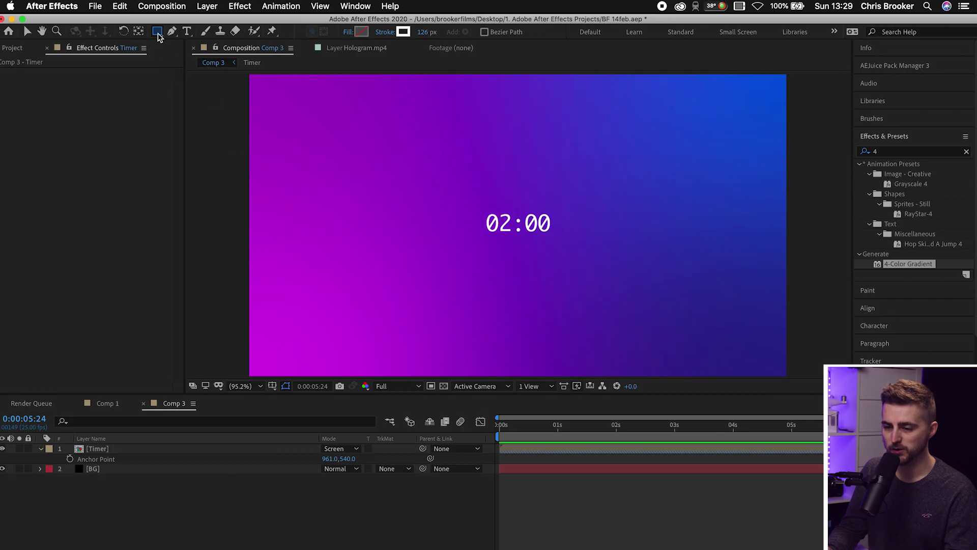
Draw an ellipse with no fill and a 20 px white stroke around the 02:00 readout.
left_click(158, 33)
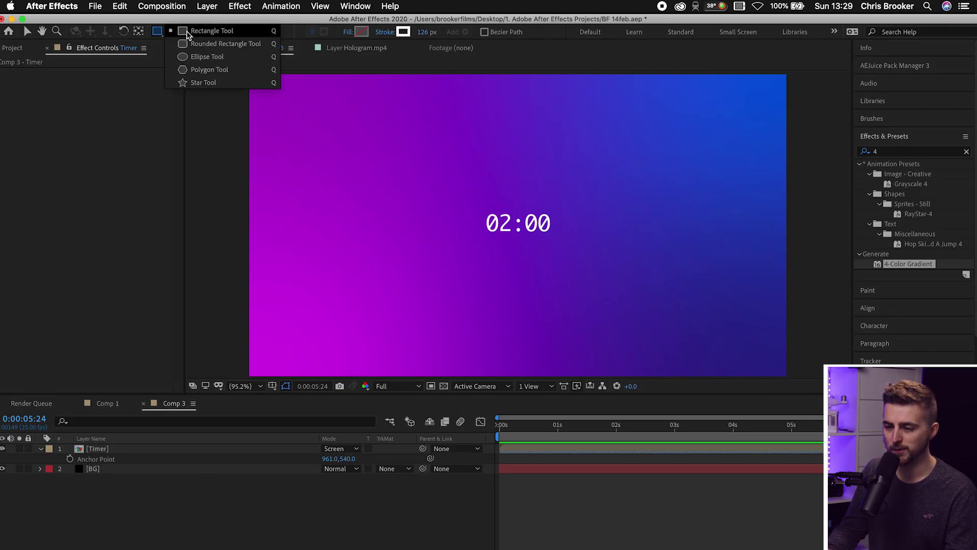
left_click(195, 58)
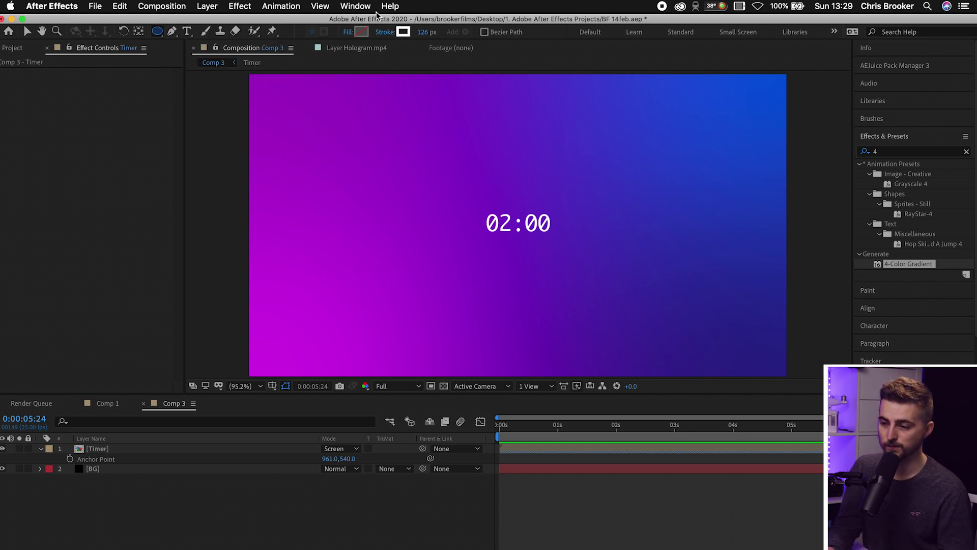
left_click(348, 32)
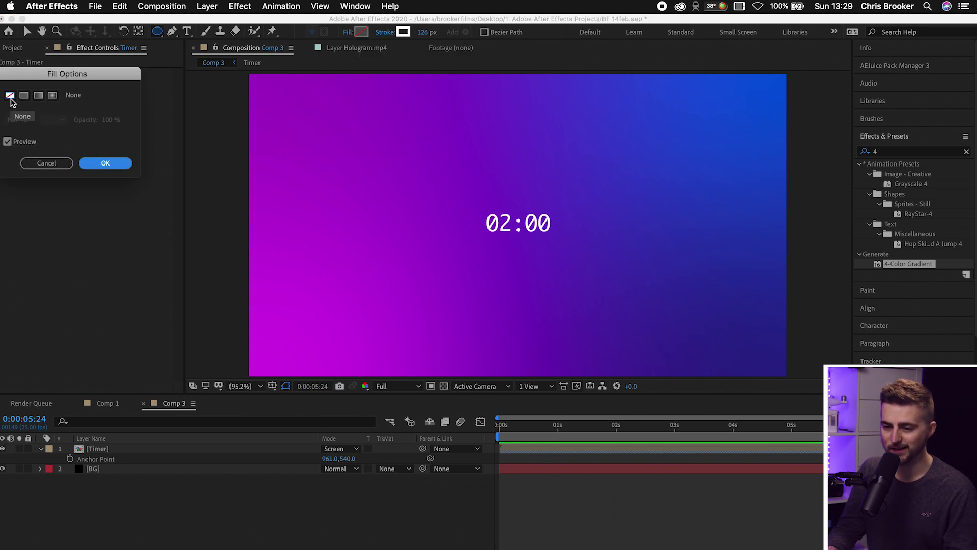
left_click(117, 164)
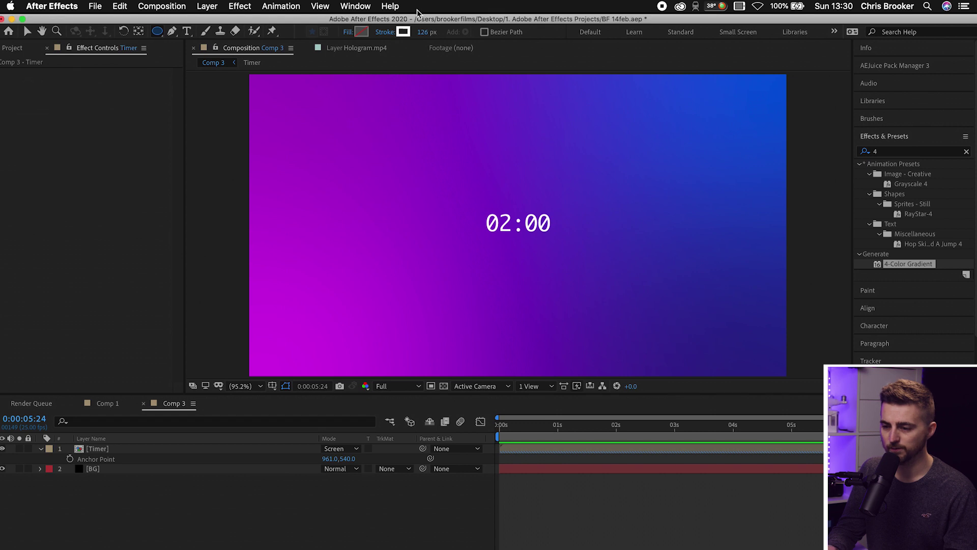
left_click(385, 33)
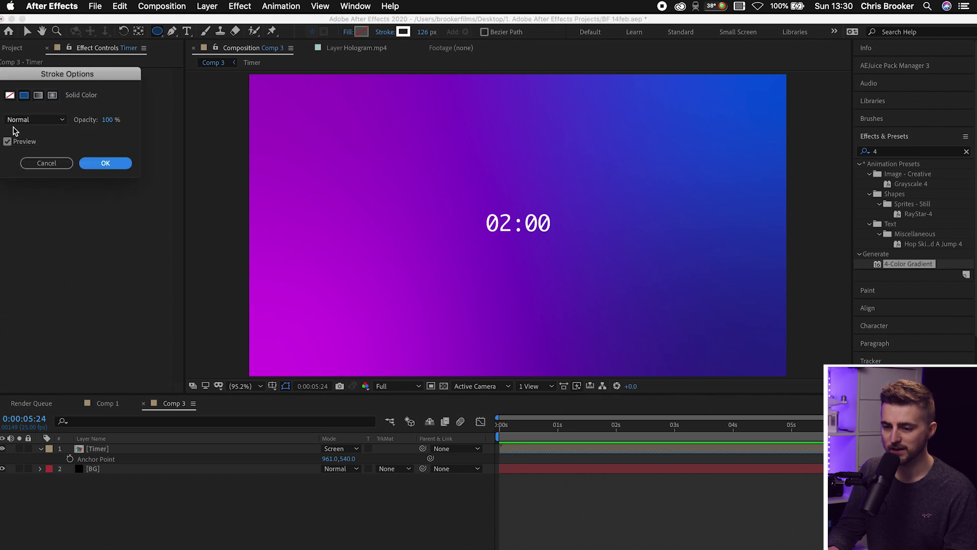
left_click(108, 163)
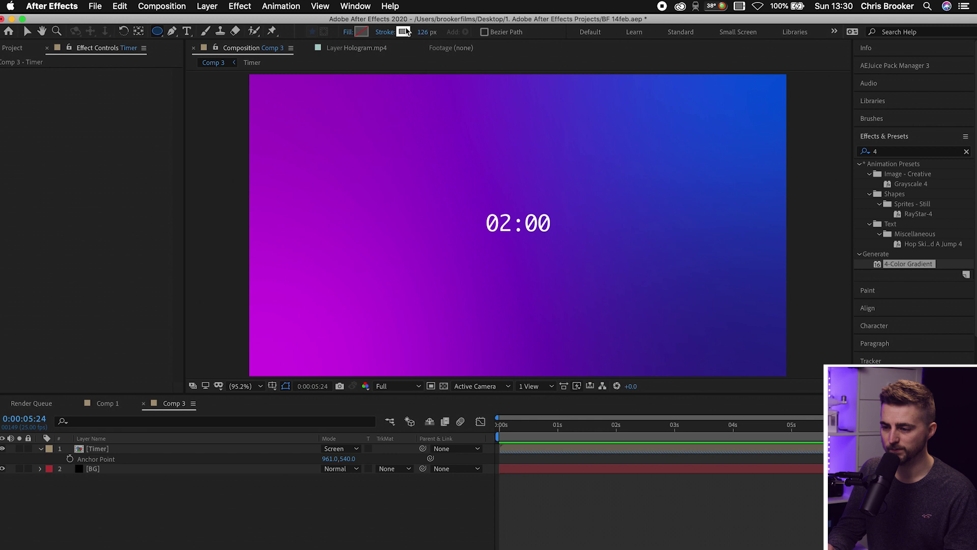
left_click(403, 33)
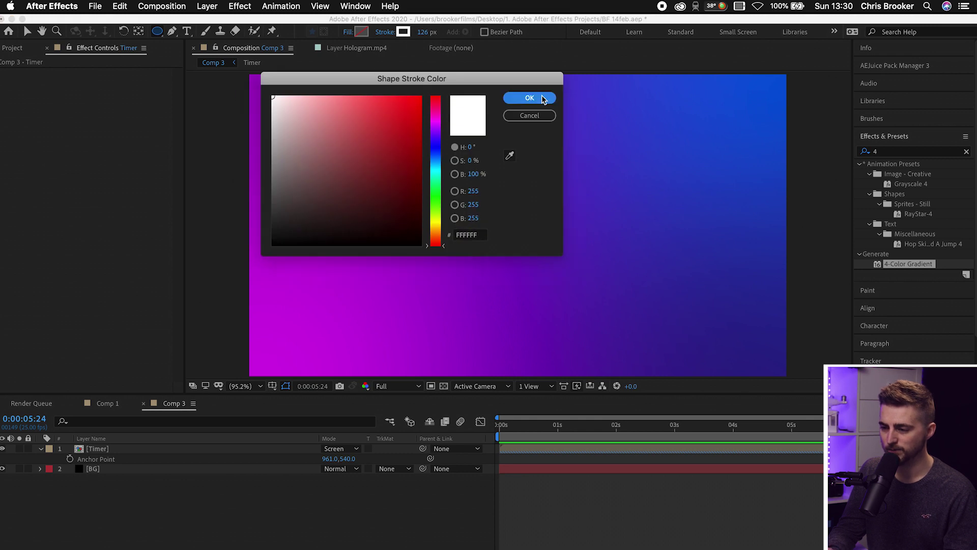
left_click(543, 97)
left_click(424, 32)
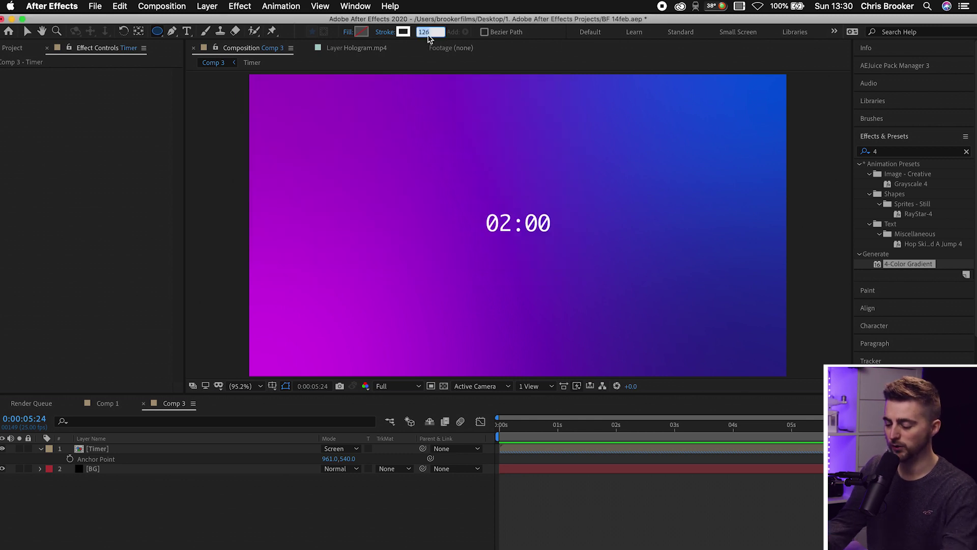
type("20")
key("Return")
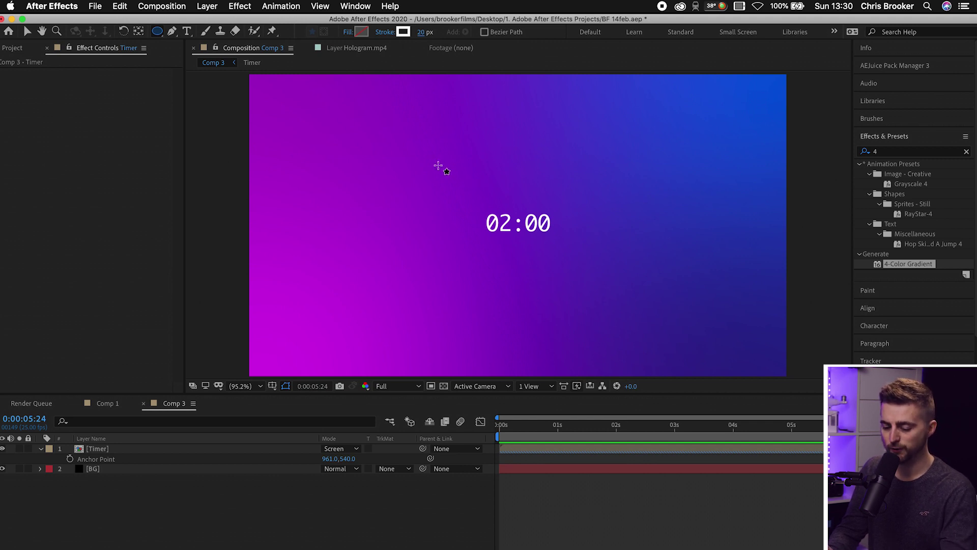
mouse_move(438, 166)
left_mouse_down()
mouse_move(585, 310)
mouse_move(593, 274)
left_mouse_up()
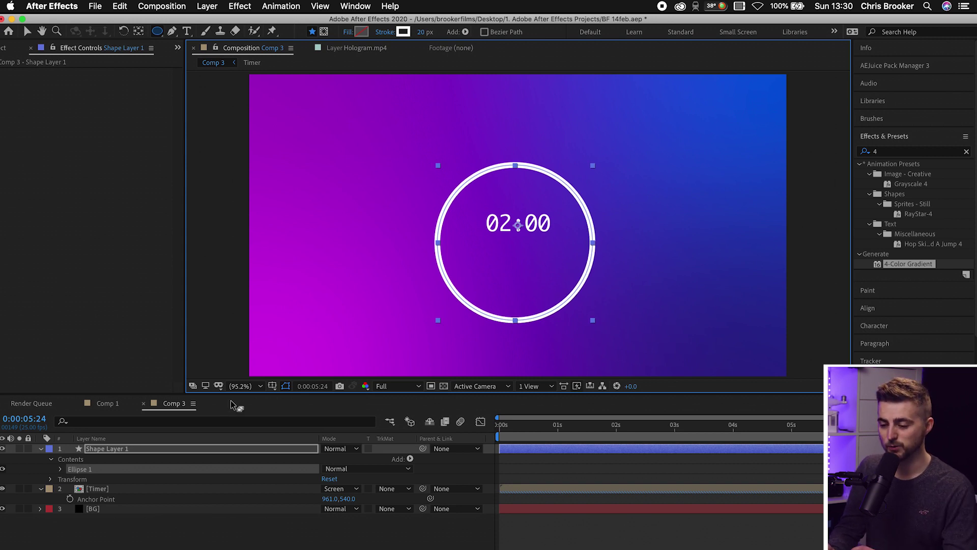
Show the proportional grid and adjust Shape Layer 1's anchor point to centre the ring.
left_click(272, 386)
left_click(288, 408)
left_click(131, 451)
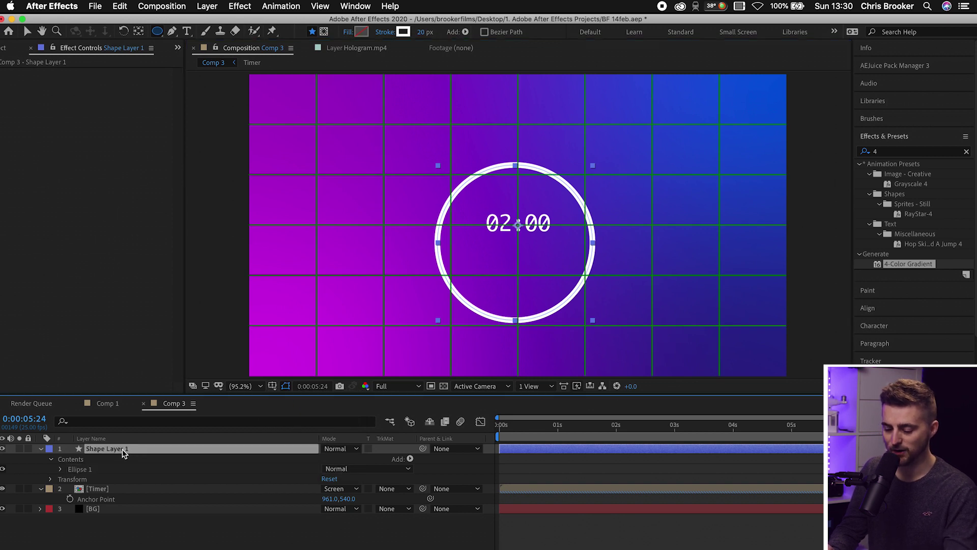
key("a")
left_click_drag(336, 461, 391, 446)
left_click_drag(332, 461, 322, 458)
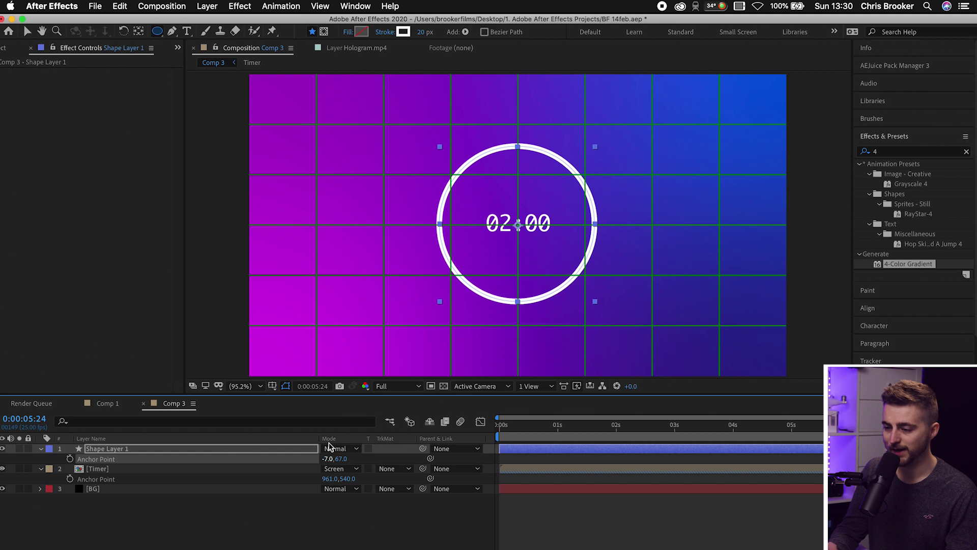
Thicken the ring's stroke to about 82 px and hide the grid again.
mouse_move(417, 33)
left_mouse_down()
mouse_move(454, 37)
mouse_move(436, 38)
left_mouse_up()
left_click(244, 525)
left_click(273, 386)
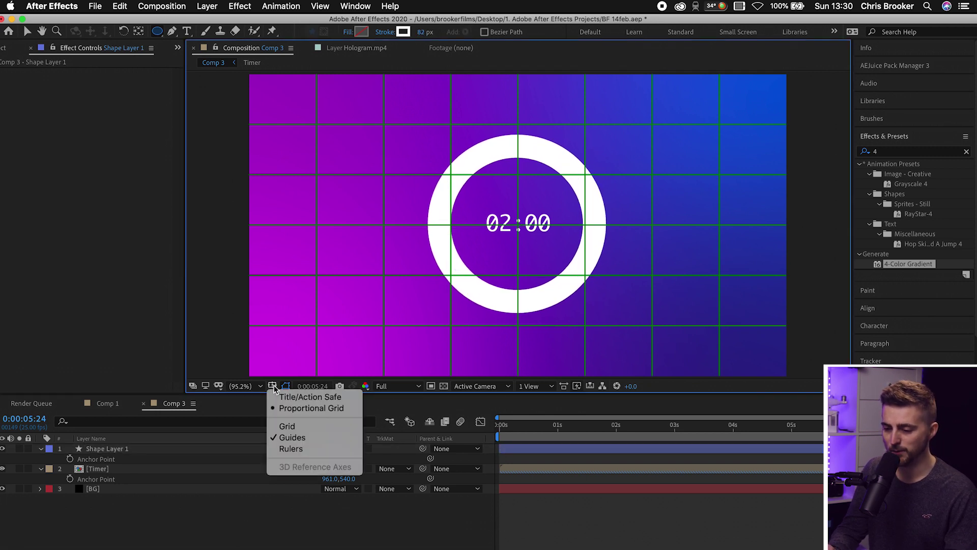
left_click(284, 408)
left_click_drag(204, 395, 186, 359)
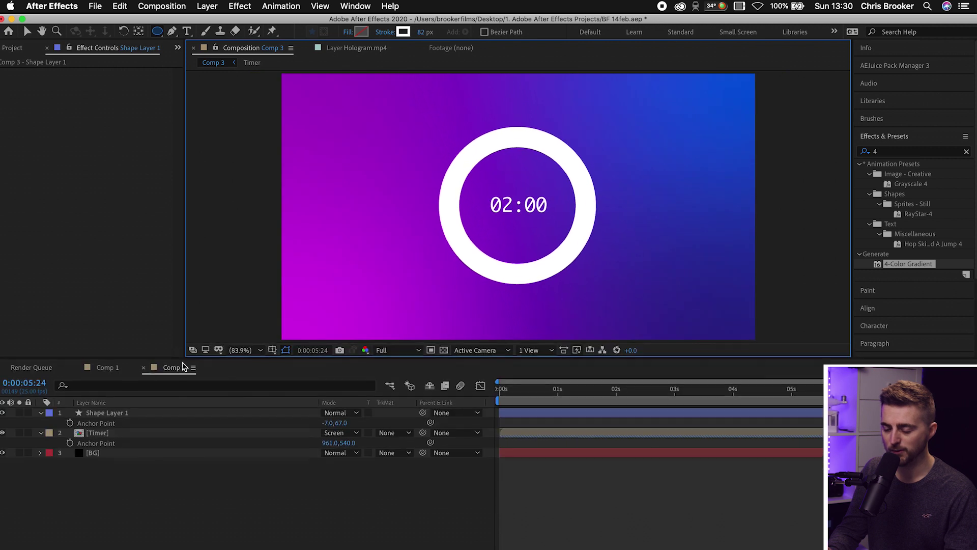
Add Trim Paths to Shape Layer 1 with Start 100% and End 0%, playhead at 0.
left_click(41, 413)
left_click(41, 413)
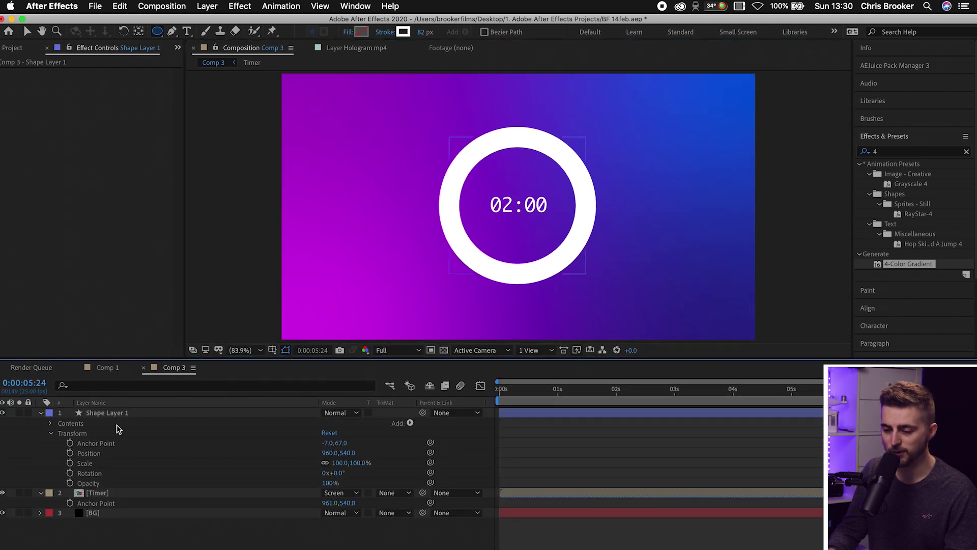
left_click(410, 424)
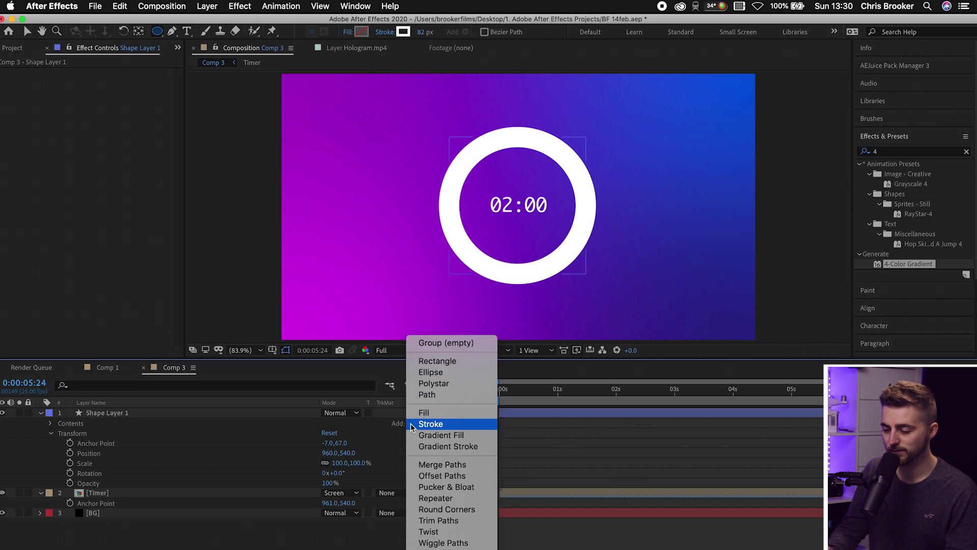
left_click(435, 520)
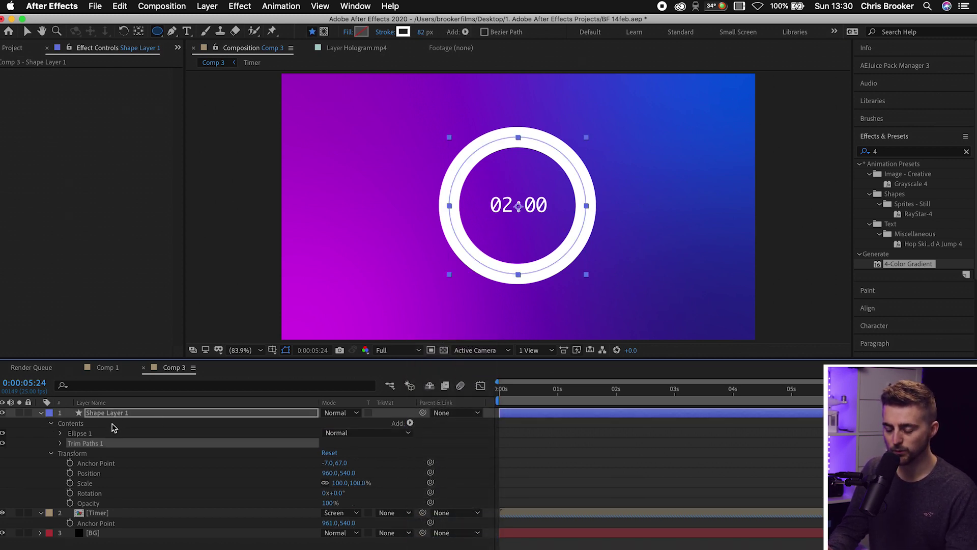
left_click(61, 443)
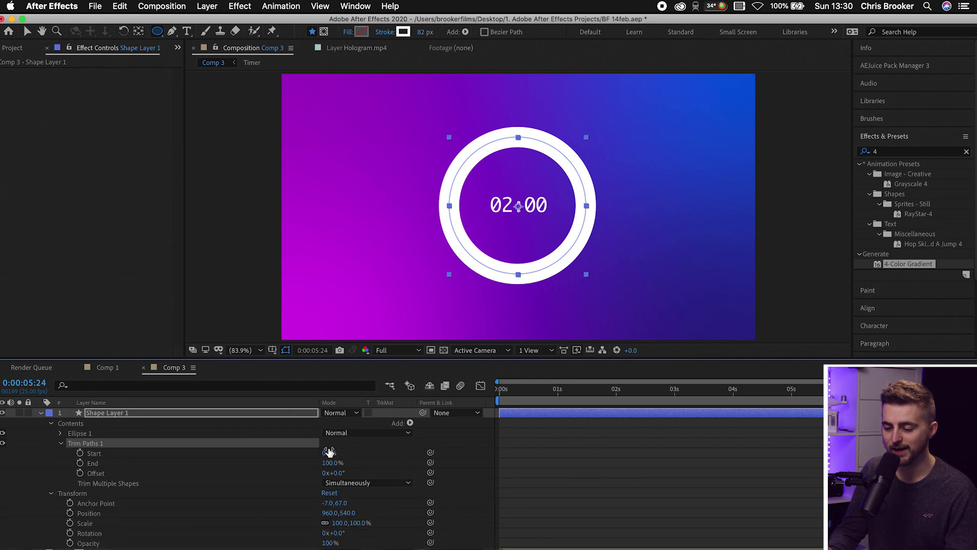
left_click_drag(326, 454, 277, 476)
mouse_move(322, 454)
left_mouse_down()
mouse_move(543, 447)
mouse_move(292, 476)
mouse_move(339, 464)
mouse_move(388, 468)
mouse_move(317, 473)
left_mouse_up()
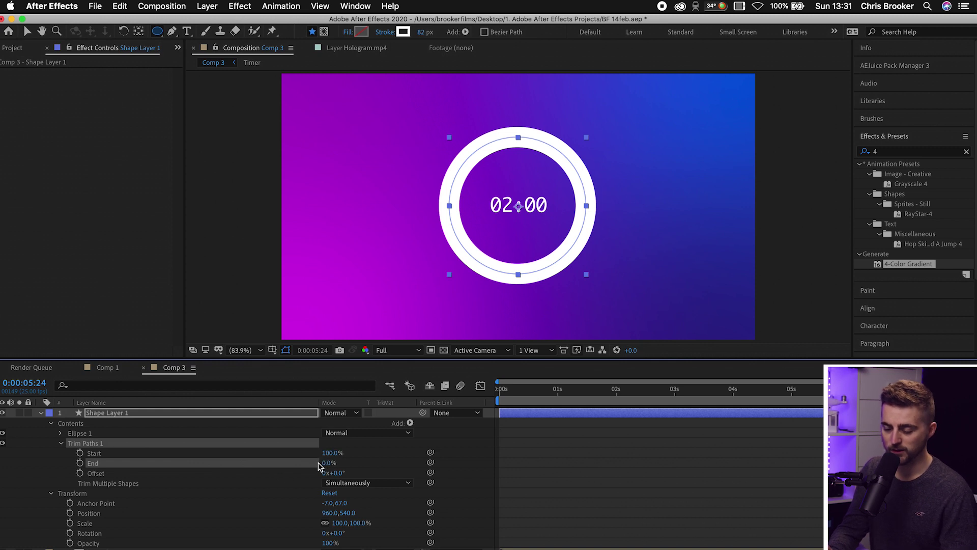
left_click_drag(727, 403, 407, 413)
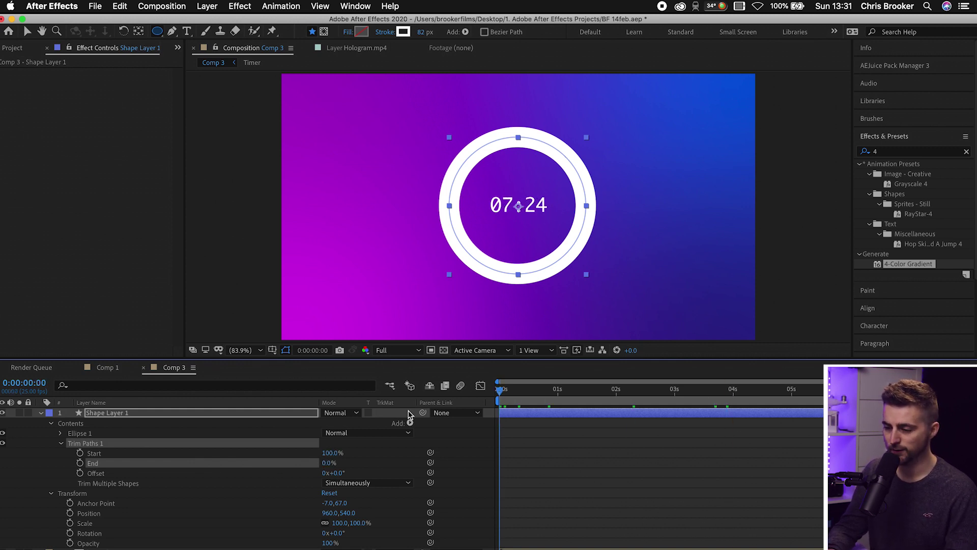
Keyframe Trim Paths End from 0% at 0:00 to 100% at 7:24, then preview.
left_click(80, 463)
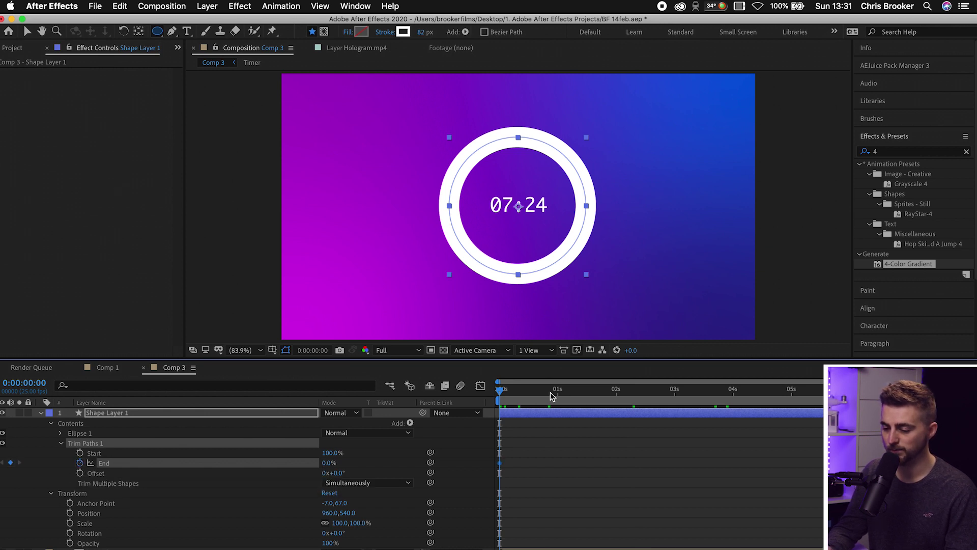
left_click_drag(552, 397, 890, 397)
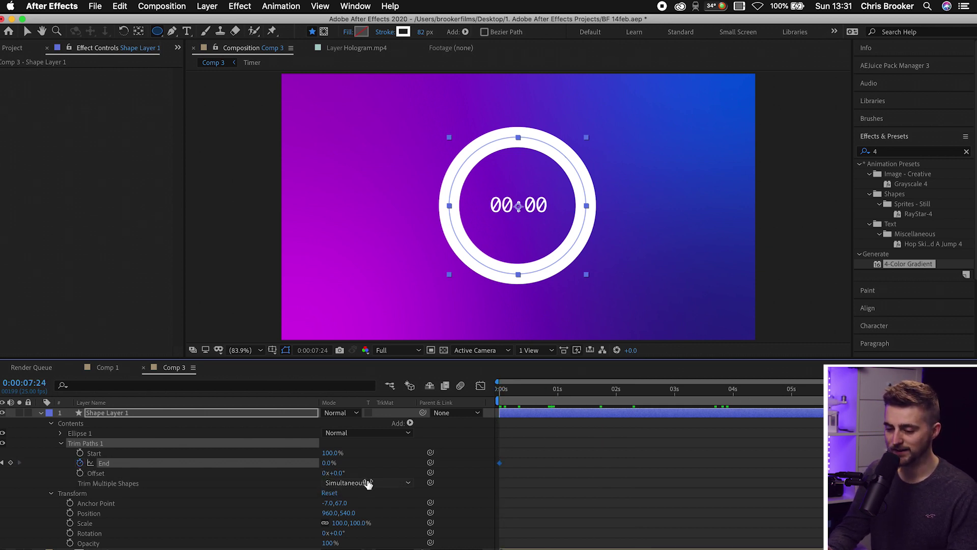
left_click_drag(328, 462, 398, 464)
key("Home")
key("space")
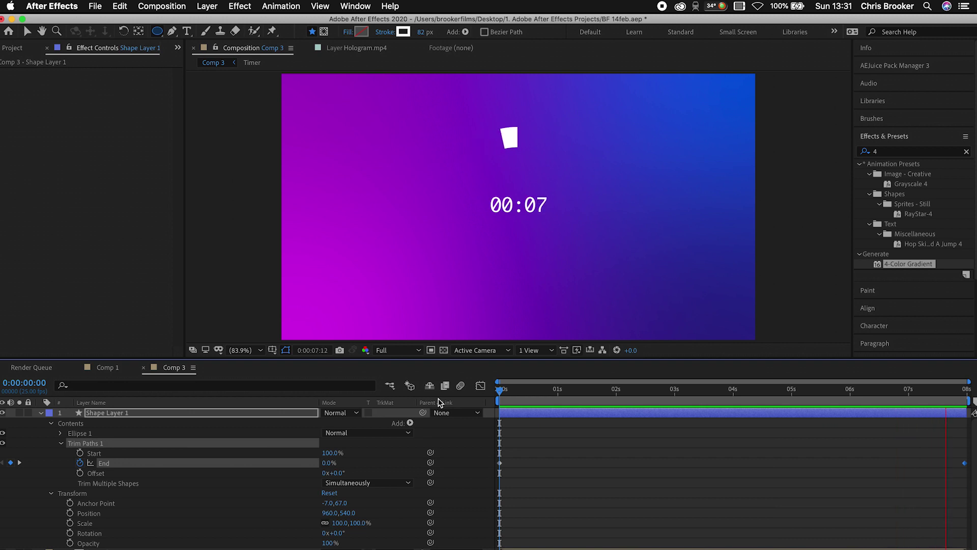
key("space")
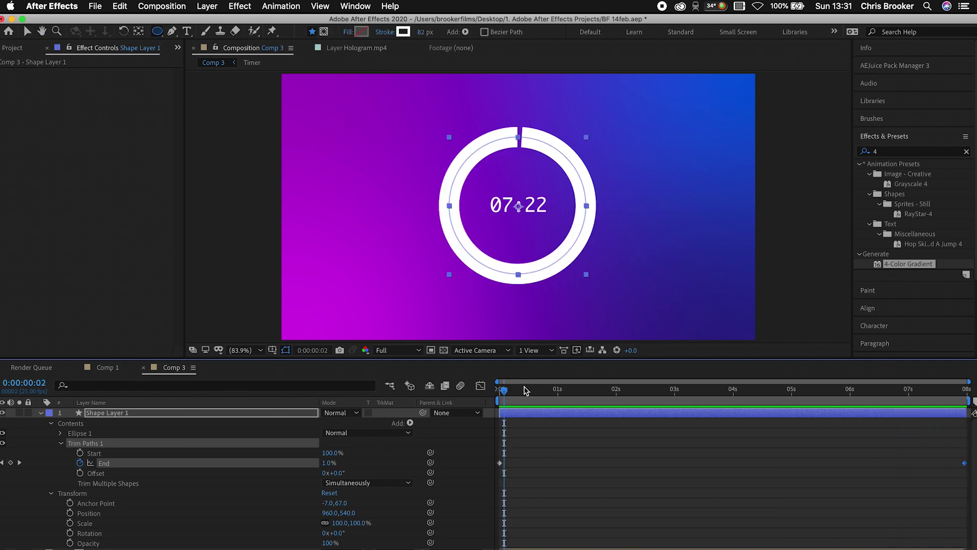
Duplicate the ring shape layer and scale the copy up to 142%.
left_click(60, 443)
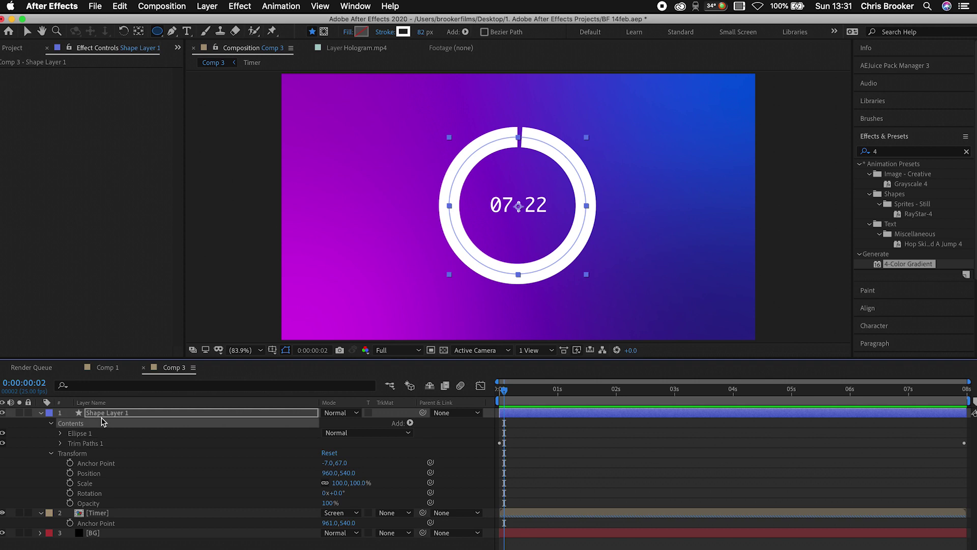
left_click(105, 414)
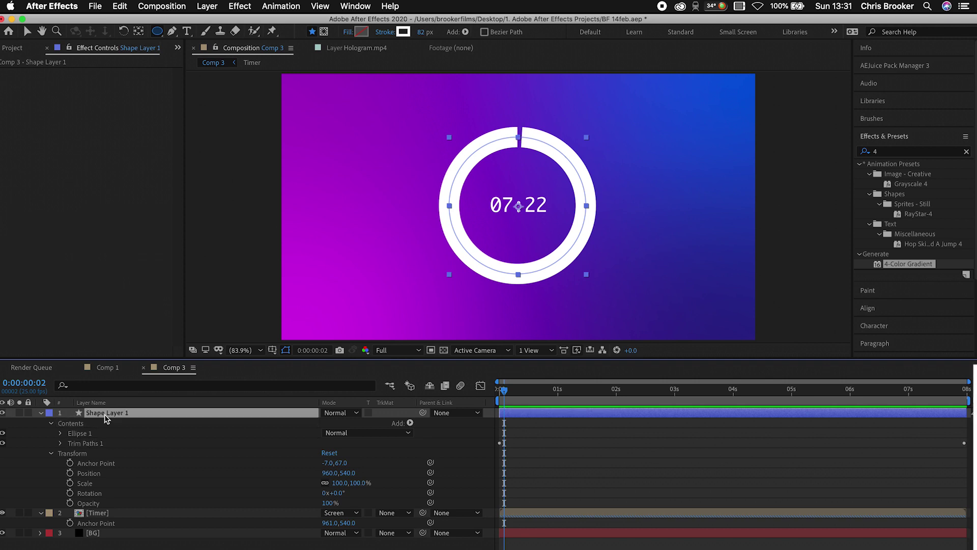
key("super+d")
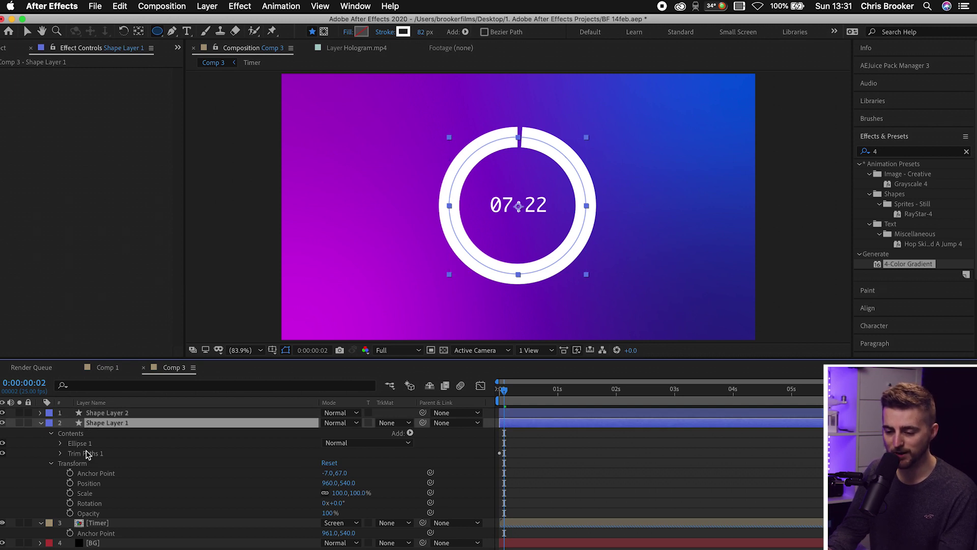
key("s")
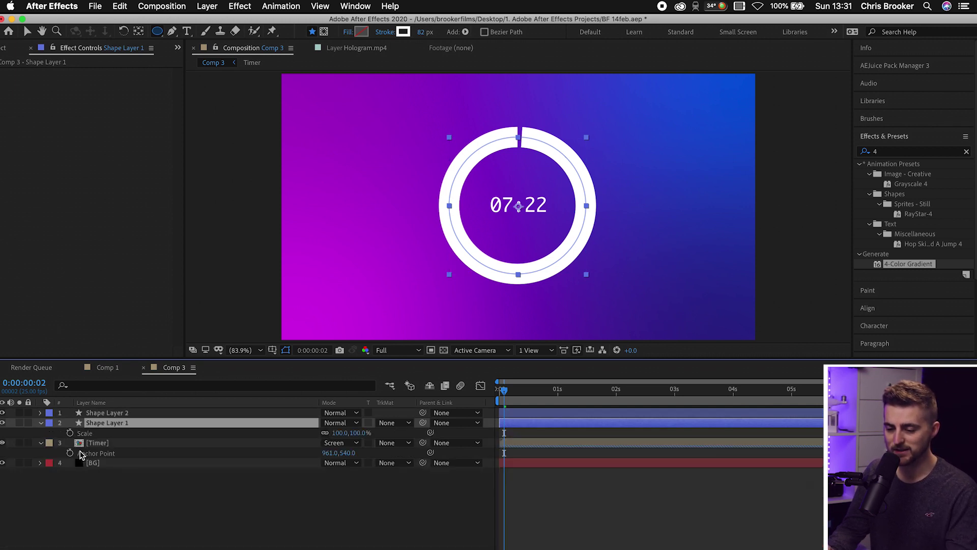
left_click_drag(338, 433, 363, 436)
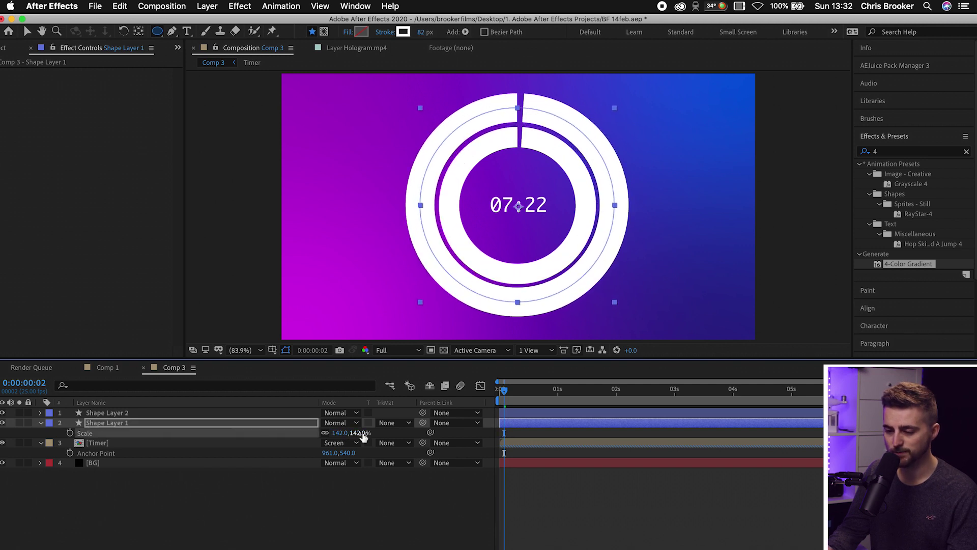
Thin the outer ring's Ellipse 1 stroke width to 18 px.
left_click(42, 423)
left_click(42, 423)
left_click(50, 433)
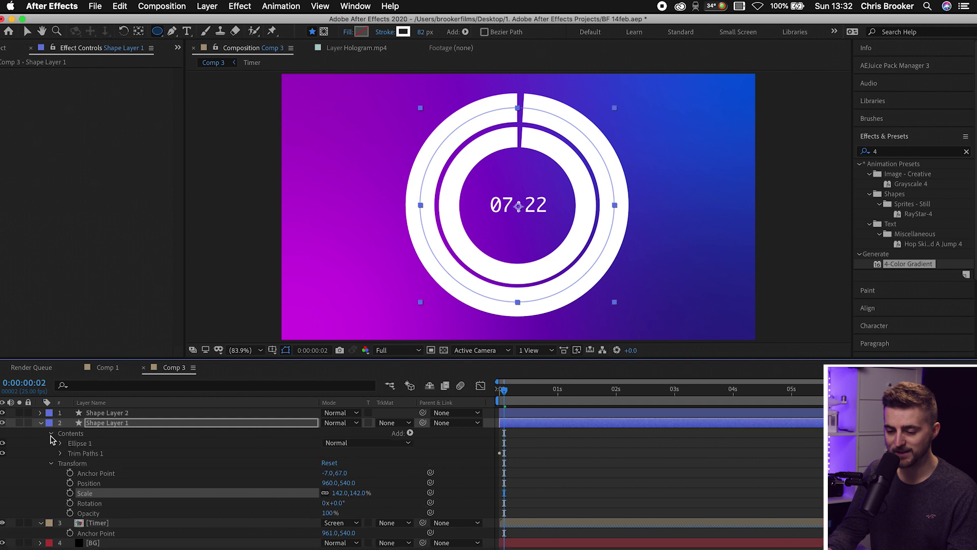
left_click(71, 444)
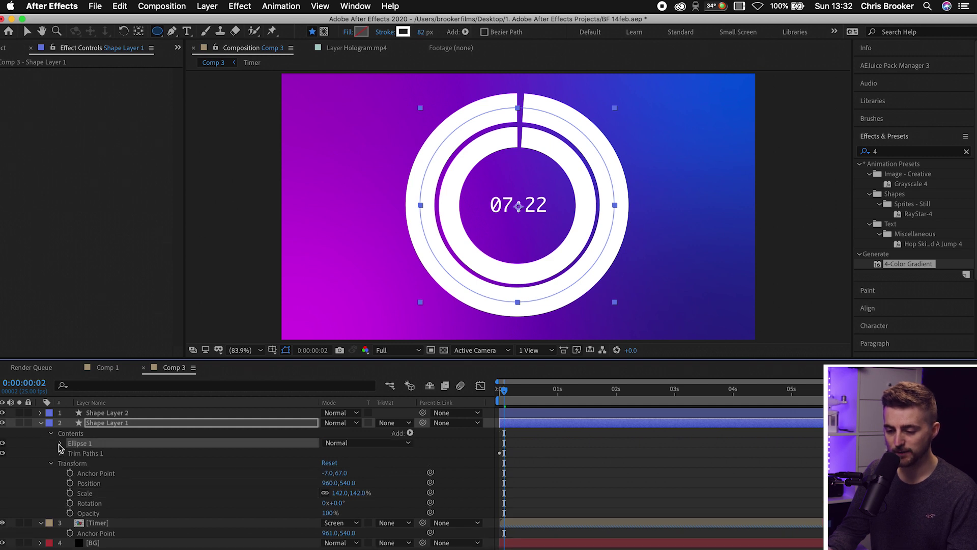
left_click(60, 444)
left_click(70, 463)
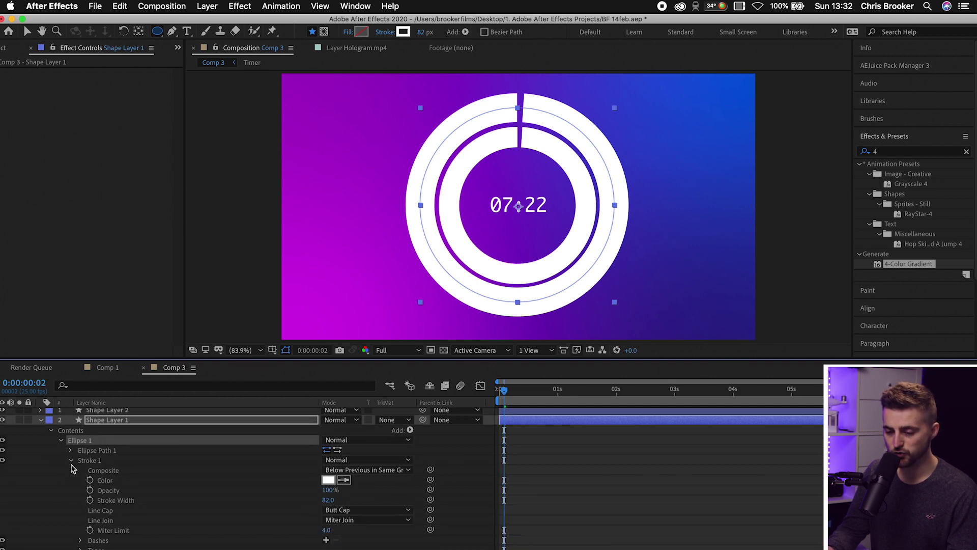
scroll(72, 468, "down", 1)
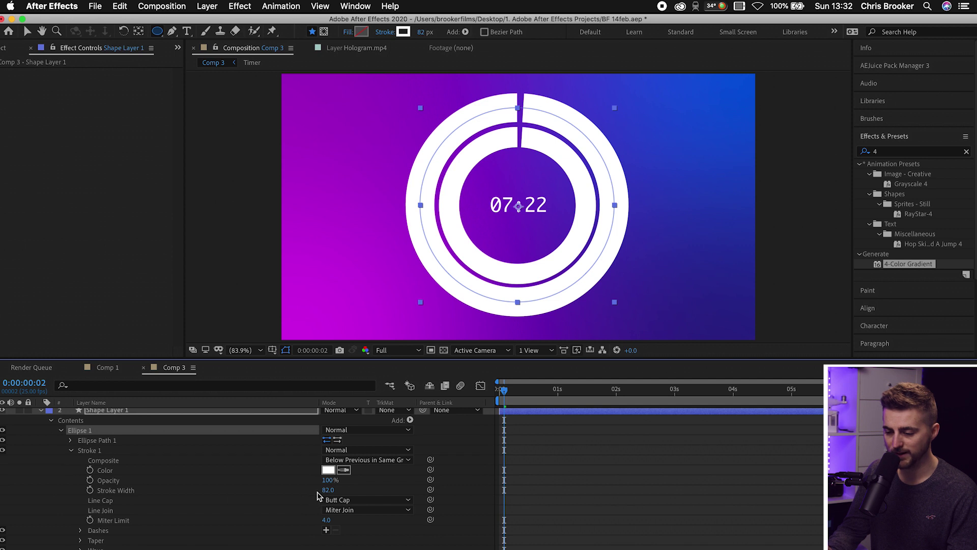
left_click_drag(322, 491, 294, 494)
scroll(210, 437, "down", 5)
left_click(132, 480)
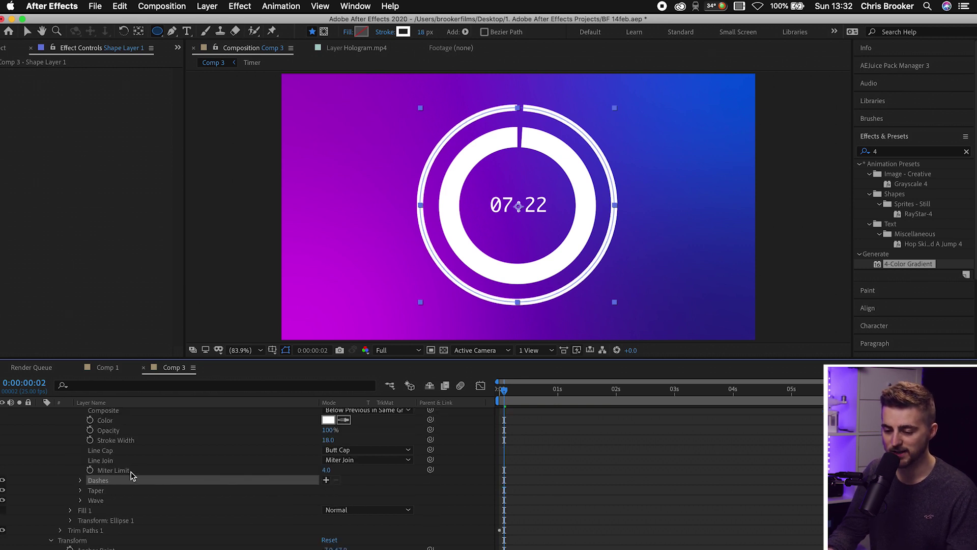
Add a dash pattern to the outer ring's stroke and preview it.
left_click(327, 480)
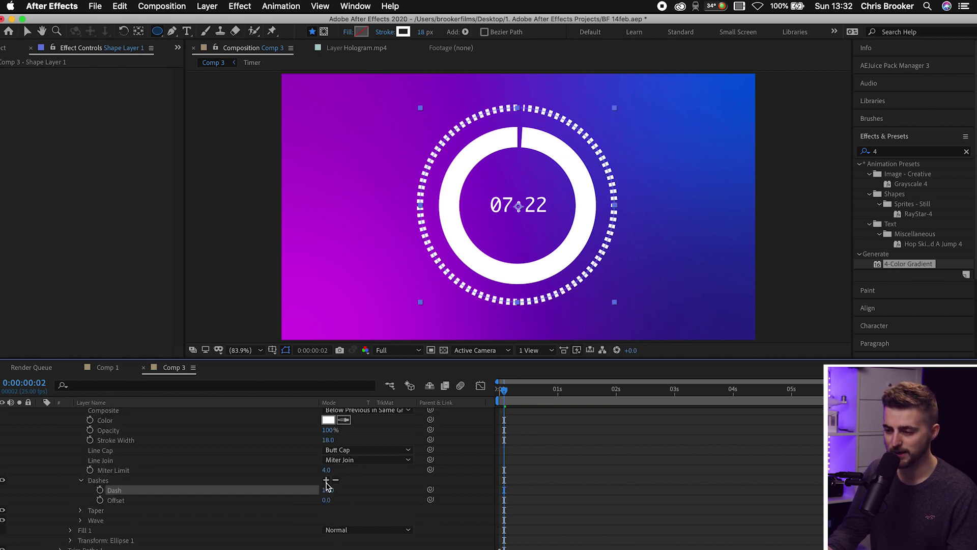
left_click(511, 390)
key("space")
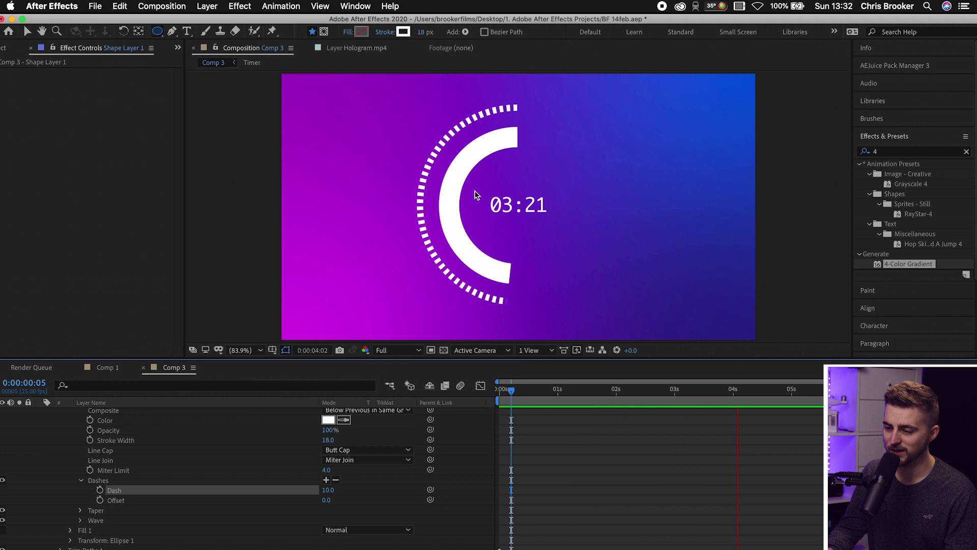
key("space")
scroll(212, 514, "up", 3)
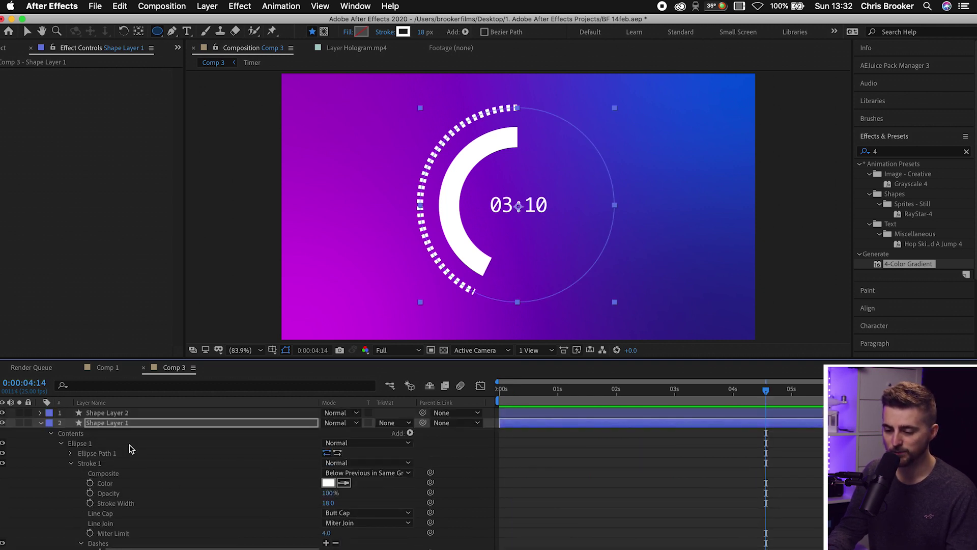
Recolour the dashed outer ring light blue (A9E1FF) and preview from the first frame.
left_click(328, 482)
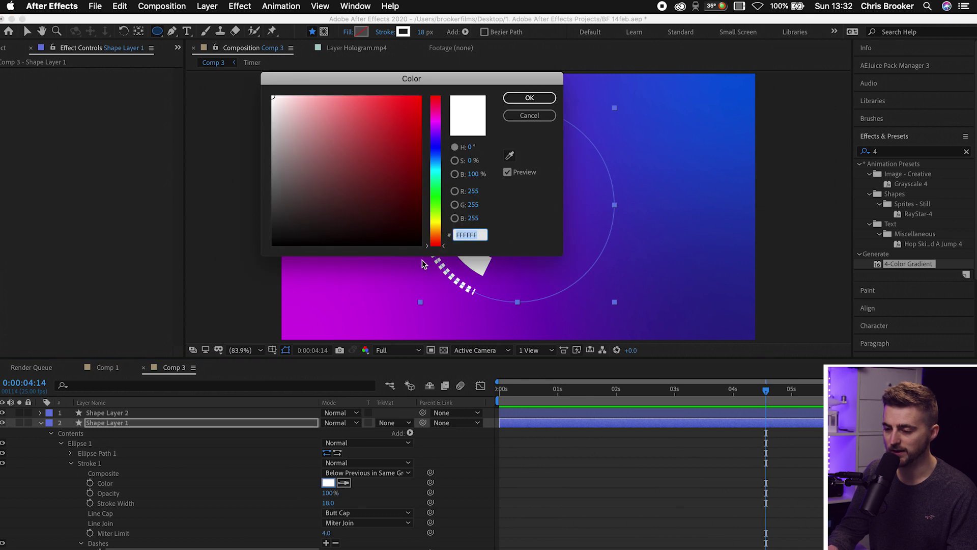
mouse_move(420, 219)
left_mouse_down()
mouse_move(406, 159)
mouse_move(413, 96)
left_mouse_up()
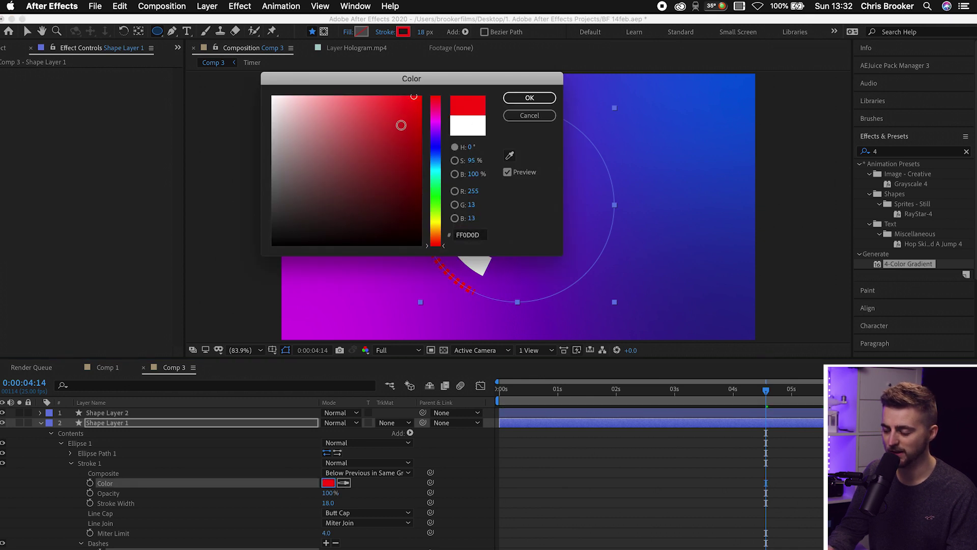
mouse_move(435, 239)
left_mouse_down()
mouse_move(435, 149)
mouse_move(435, 162)
left_mouse_up()
left_click(322, 97)
left_click(529, 97)
left_click(588, 462)
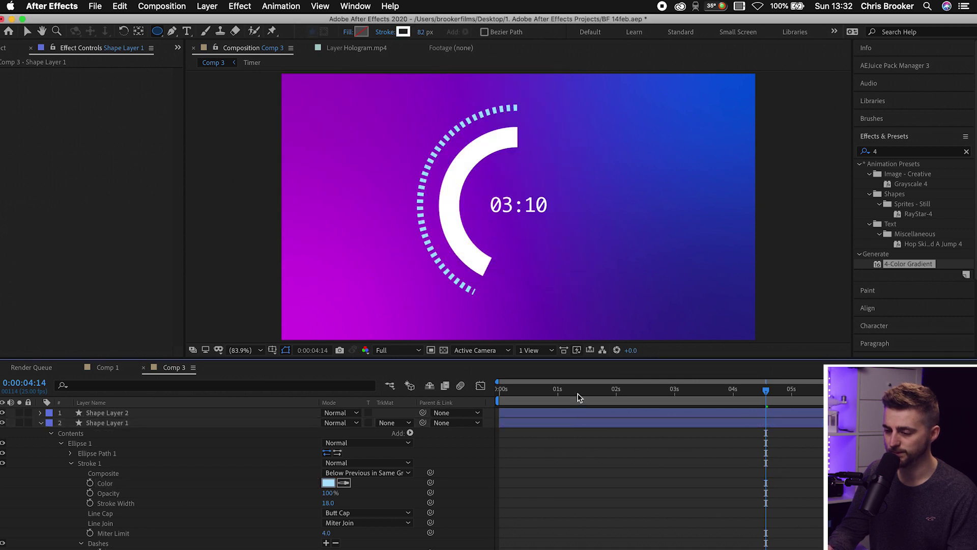
key("Home")
key("space")
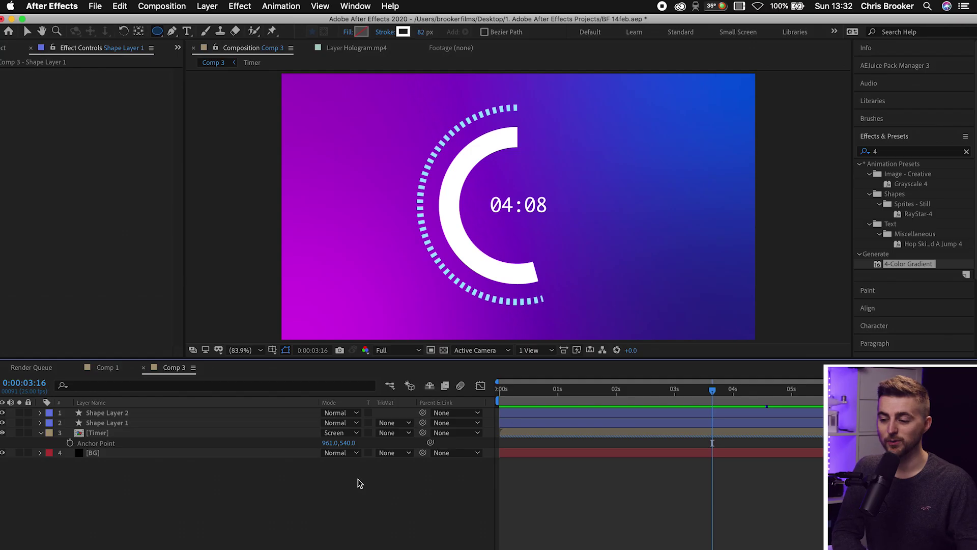
Add a Null 1 layer and parent Shape Layer 1, Shape Layer 2 and Timer to it.
left_click(210, 7)
mouse_move(223, 20)
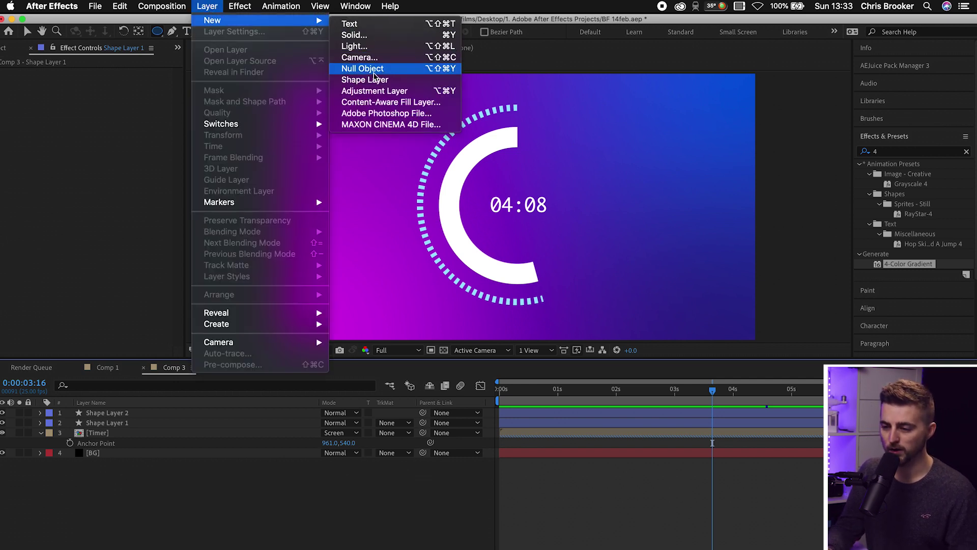
left_click(367, 70)
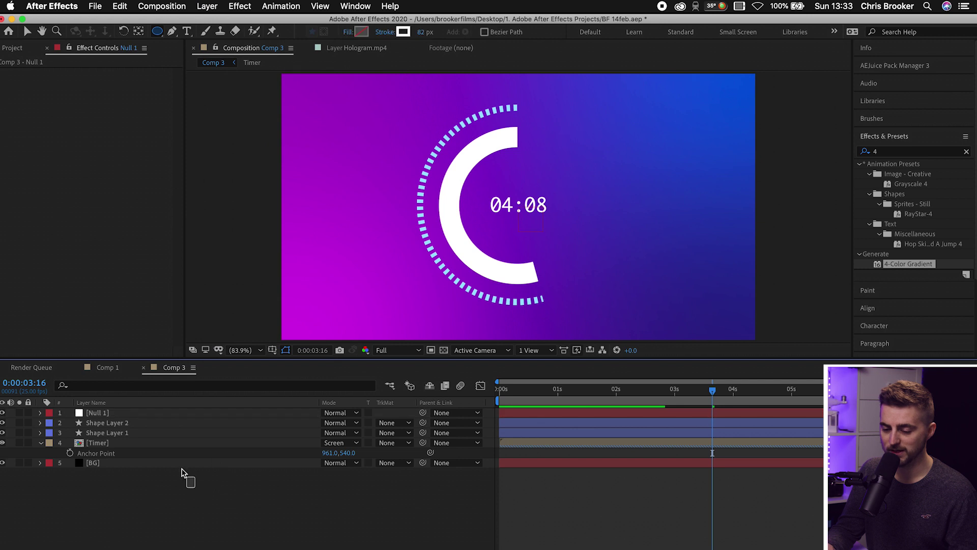
left_click_drag(180, 468, 149, 424)
left_click(100, 465, "super")
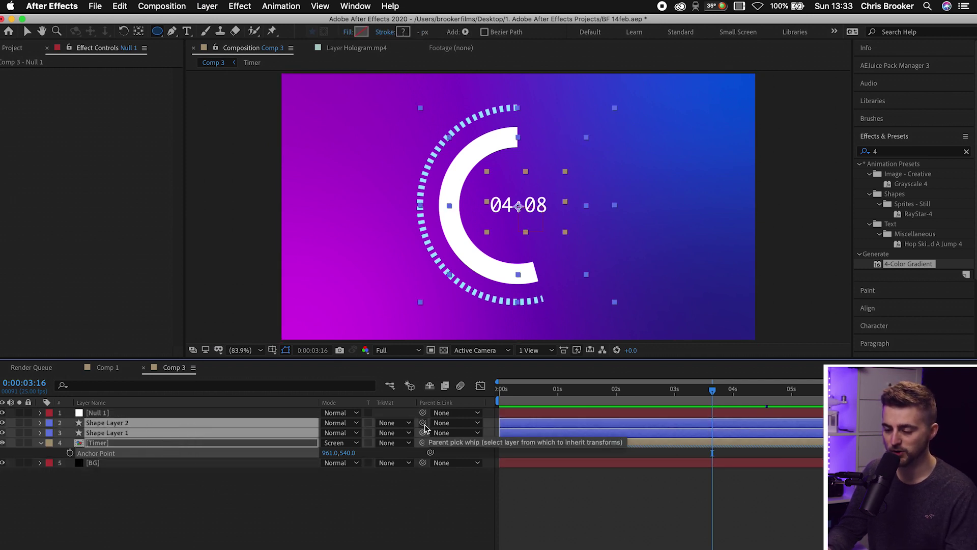
left_click_drag(423, 432, 161, 415)
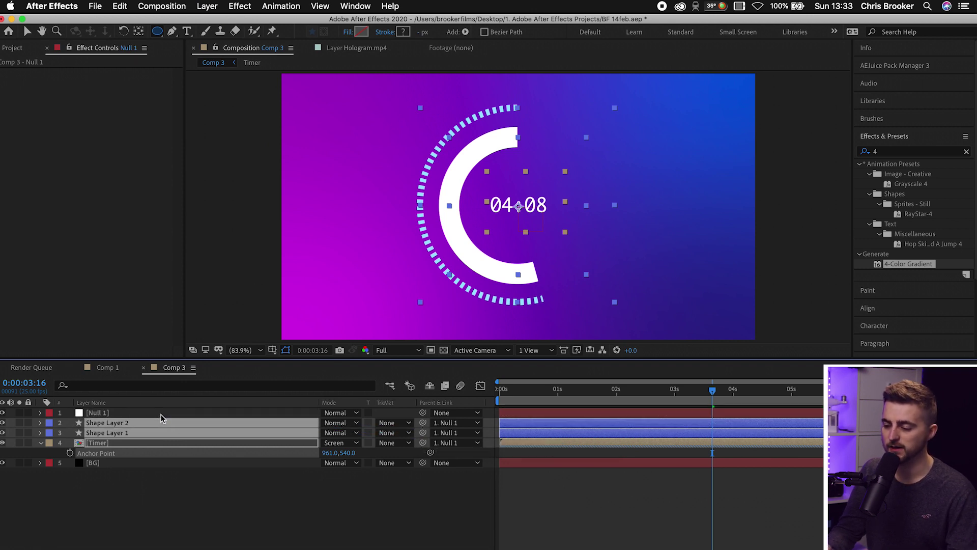
Set a Scale keyframe on Null 1 at 0:00:01:00.
left_click(41, 413)
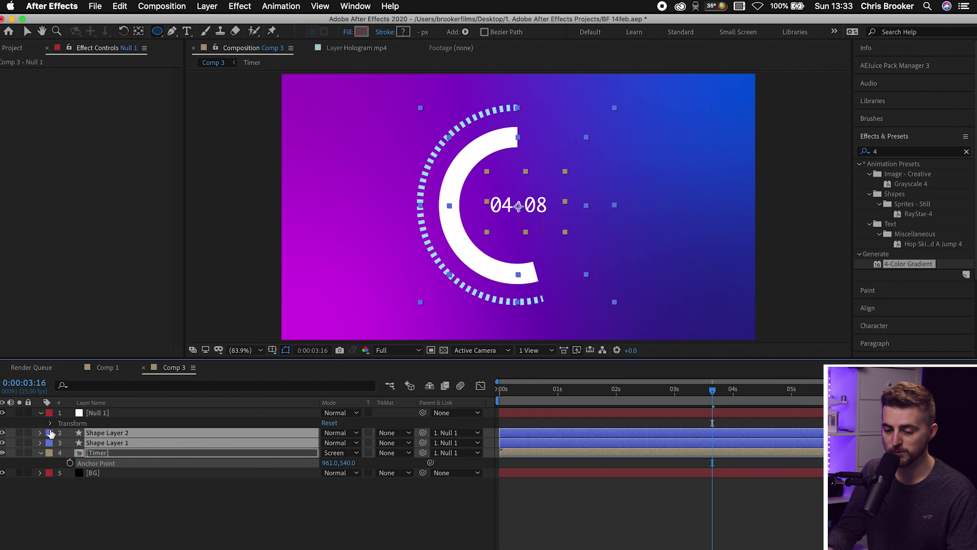
left_click(51, 424)
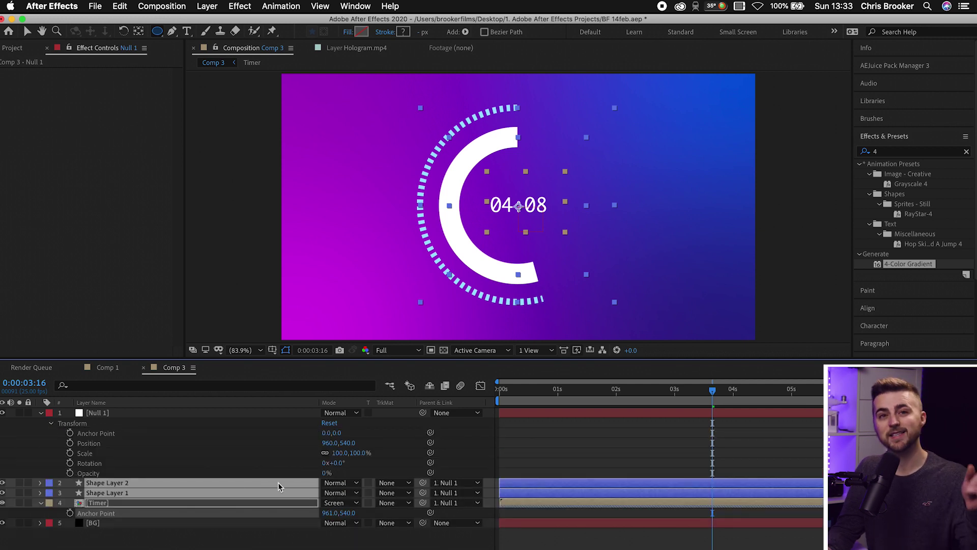
mouse_move(337, 452)
left_mouse_down()
mouse_move(346, 452)
mouse_move(330, 453)
left_mouse_up()
key("super+z")
key("super+z")
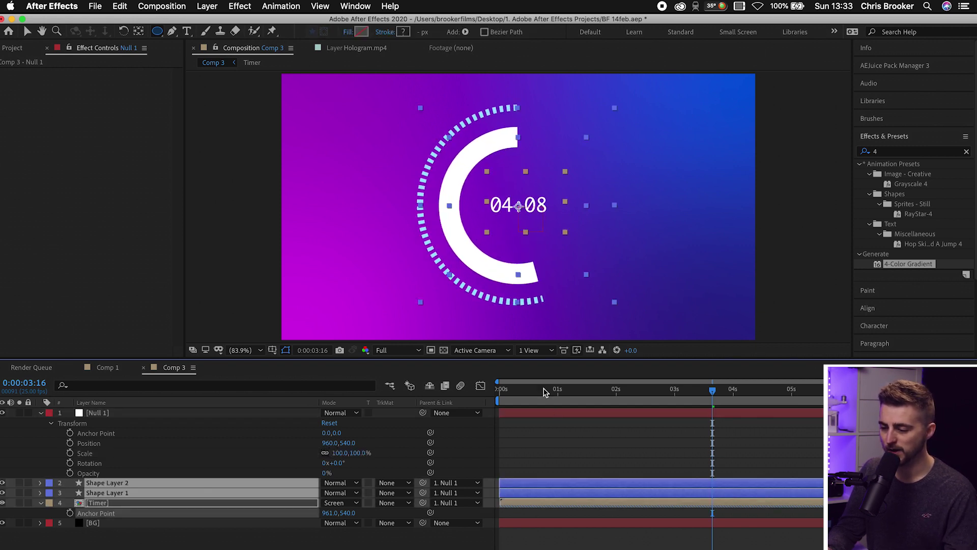
left_click_drag(545, 393, 405, 402)
mouse_move(546, 400)
left_mouse_down()
mouse_move(557, 401)
mouse_move(512, 392)
mouse_move(558, 390)
left_mouse_up()
key("equal")
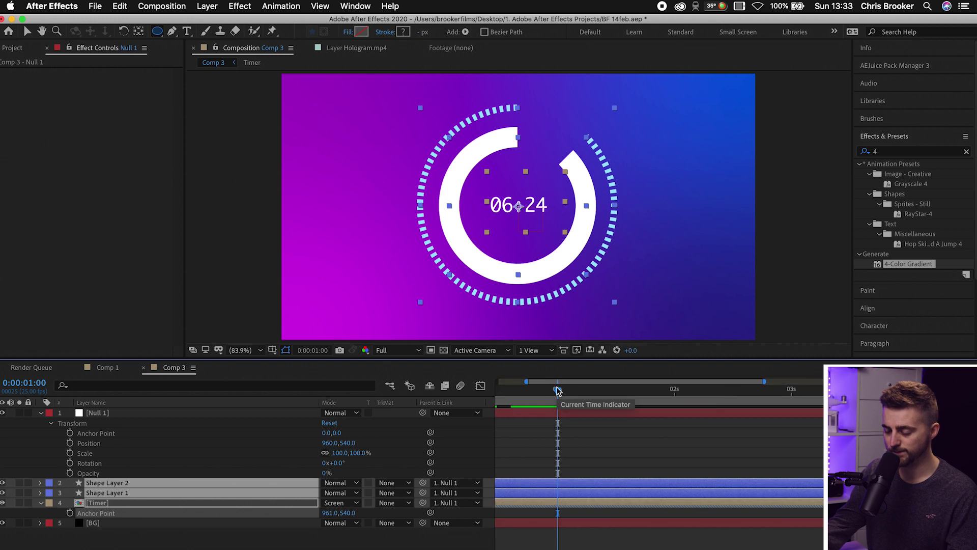
left_click(70, 453)
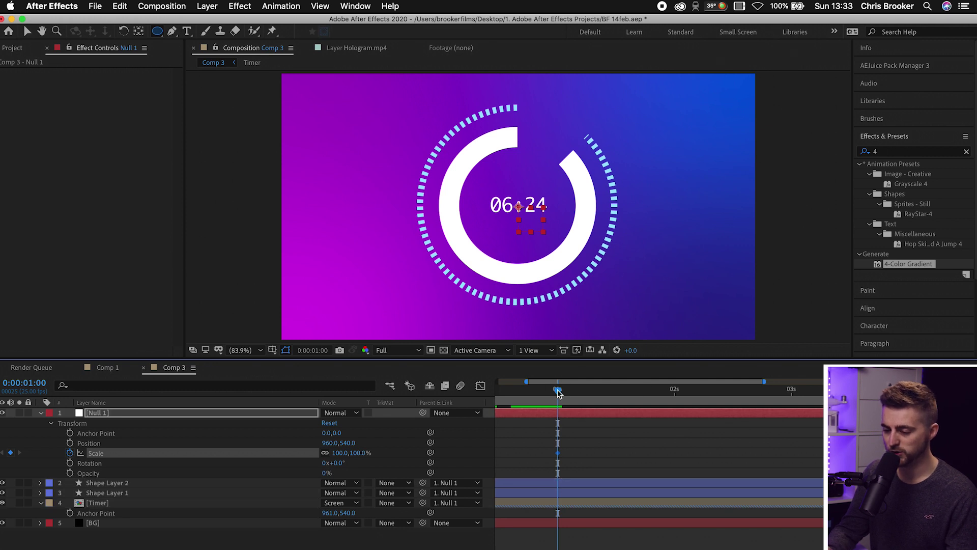
Add 100% Scale keys a frame either side and dip the middle key to 93%.
left_click_drag(555, 391, 543, 393)
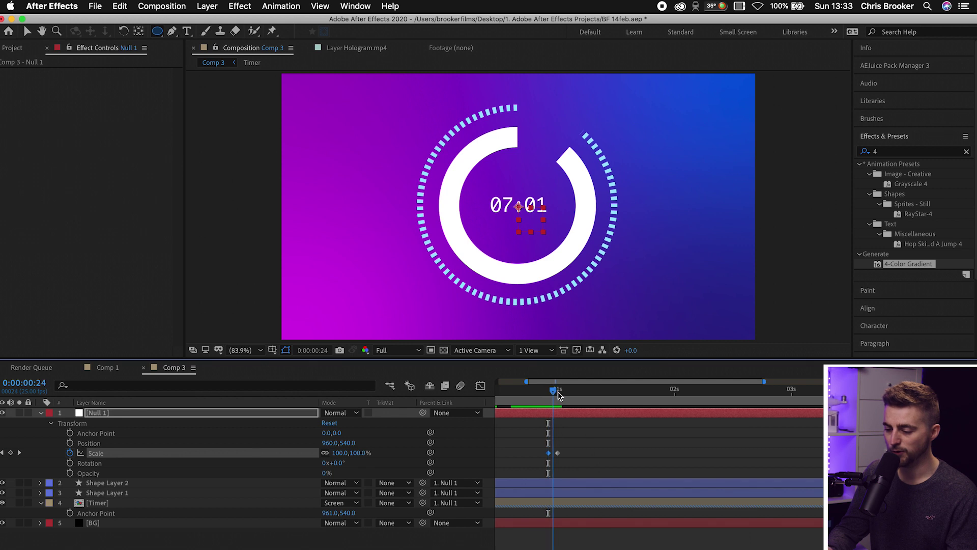
left_click_drag(558, 396, 567, 396)
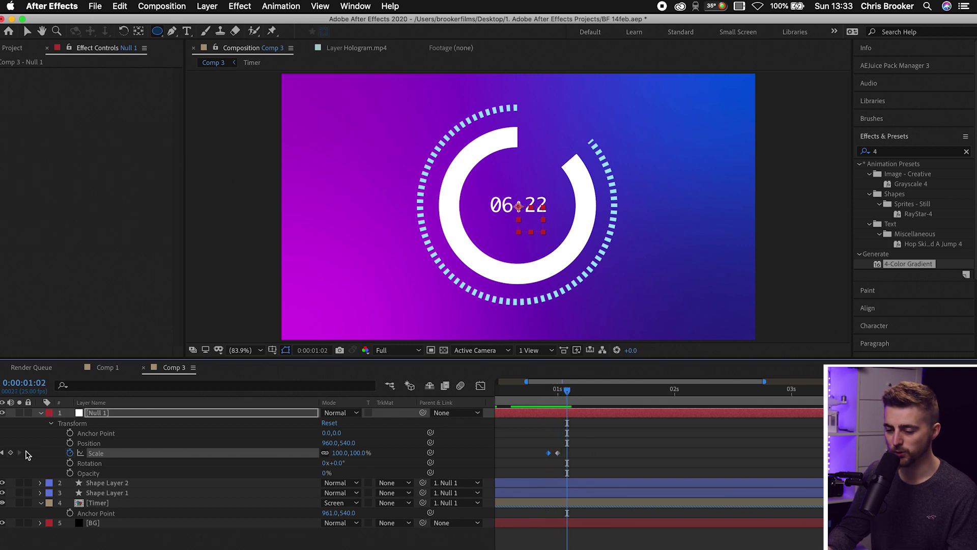
left_click(558, 388)
mouse_move(338, 457)
left_mouse_down()
mouse_move(352, 453)
mouse_move(338, 456)
left_mouse_up()
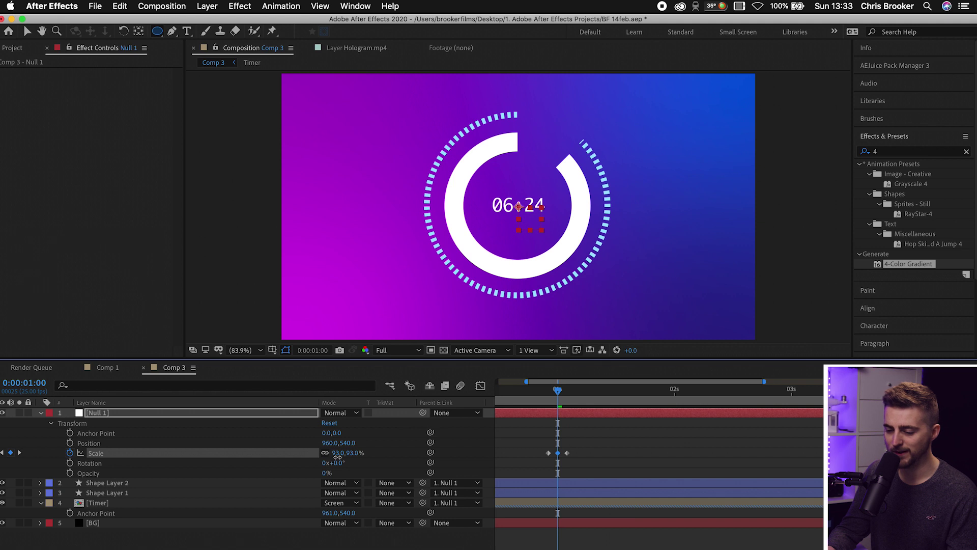
left_click(526, 397)
key("space")
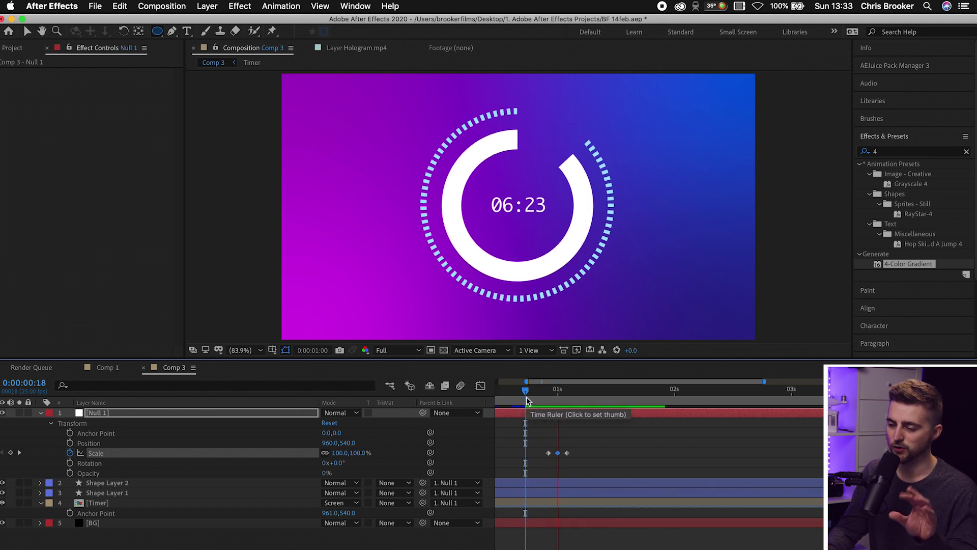
left_click_drag(534, 439, 595, 466)
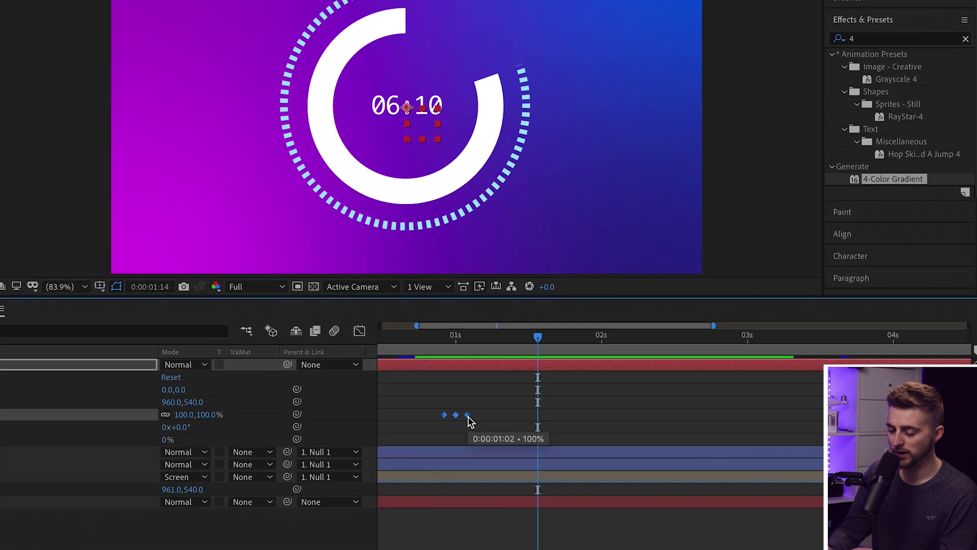
Apply Easy Ease to the three Scale keyframes.
right_click(568, 453)
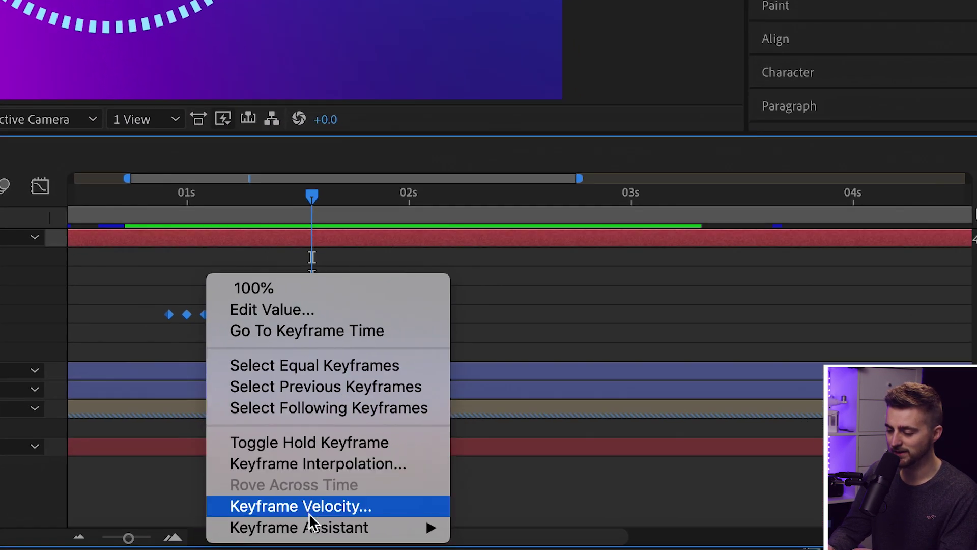
mouse_move(311, 529)
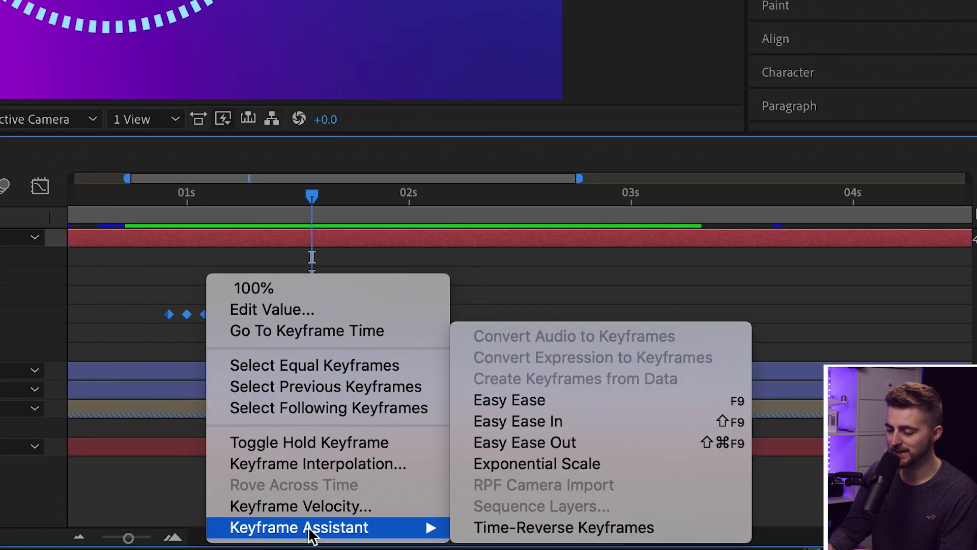
left_click(499, 396)
left_click(130, 216)
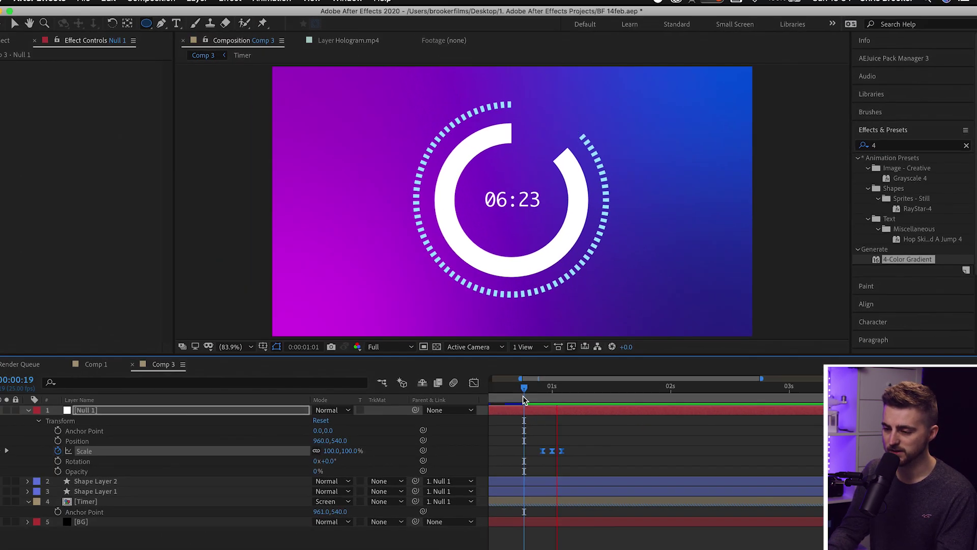
left_click_drag(523, 396, 585, 396)
Move the last Scale keyframe a few frames later for a slower return.
left_click(560, 436)
left_click(567, 453)
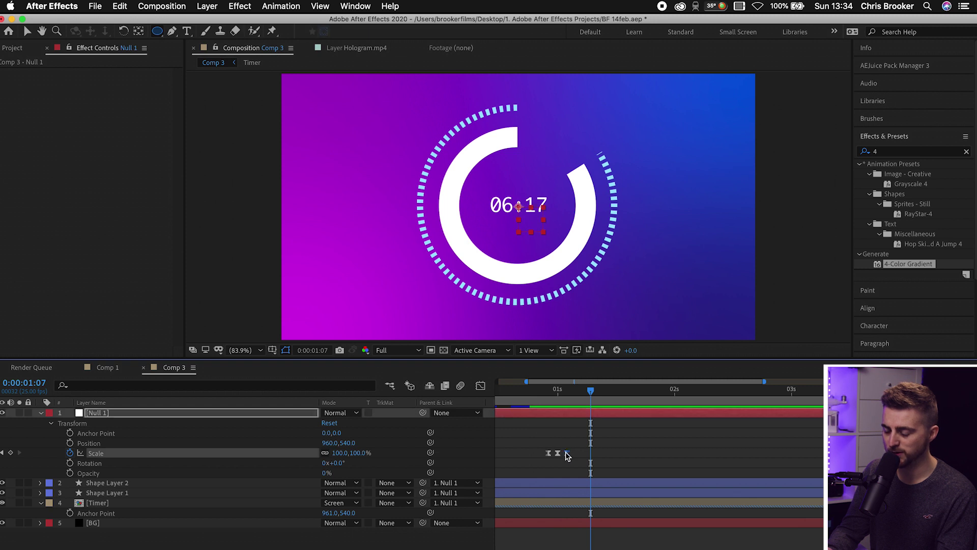
left_click_drag(572, 456, 582, 456)
left_click(535, 392)
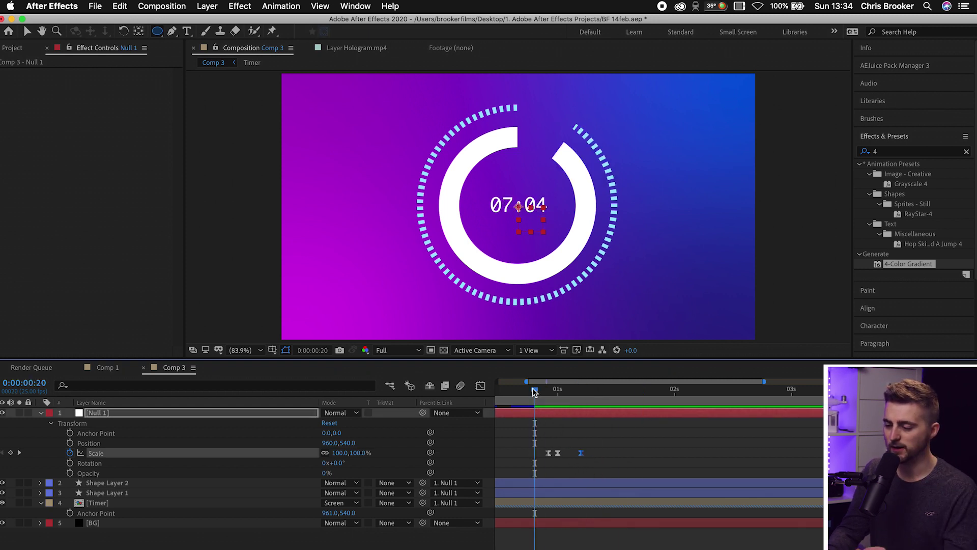
key("space")
left_click_drag(527, 443, 601, 459)
Paste the eased Scale pulse one frame before each whole second, from 2 s through 5 s.
left_click(674, 391)
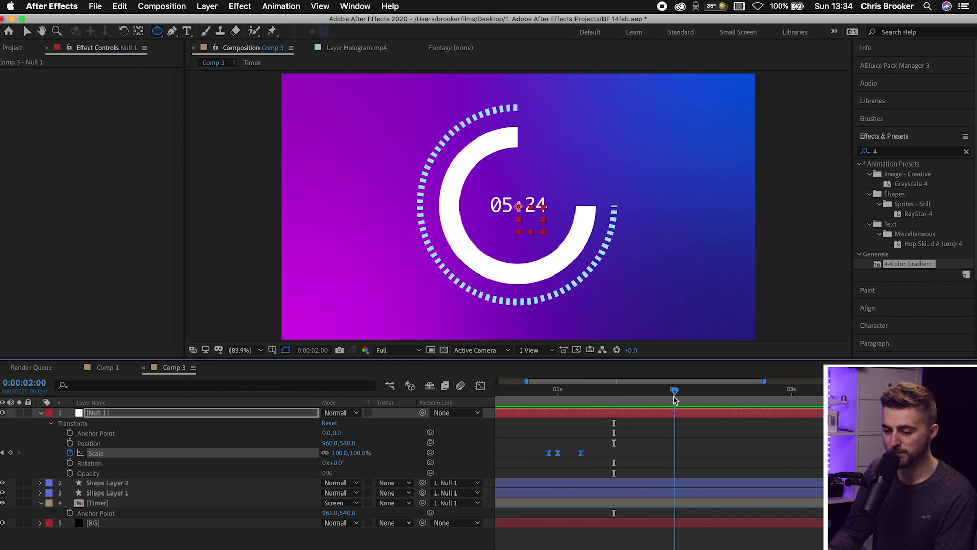
left_click_drag(672, 395, 671, 396)
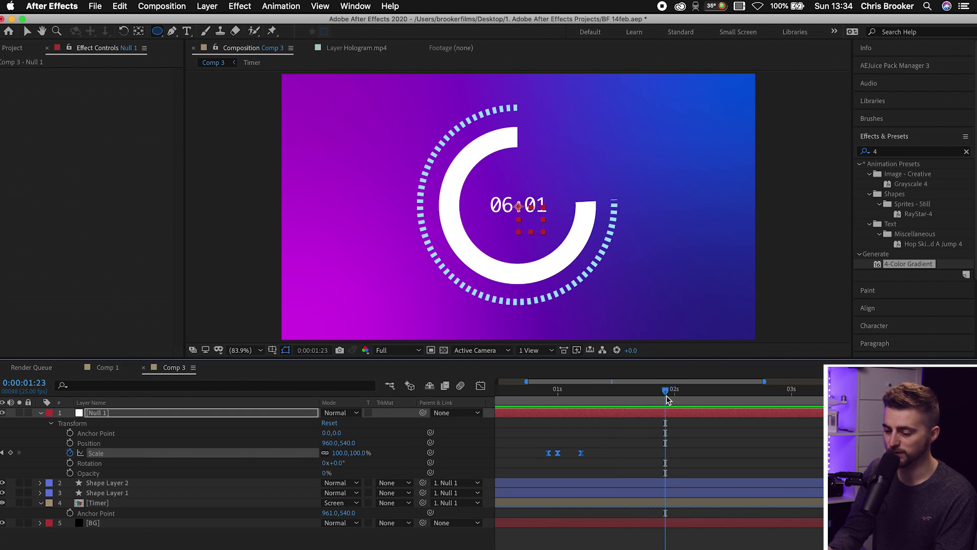
key("super+v")
left_click(791, 399)
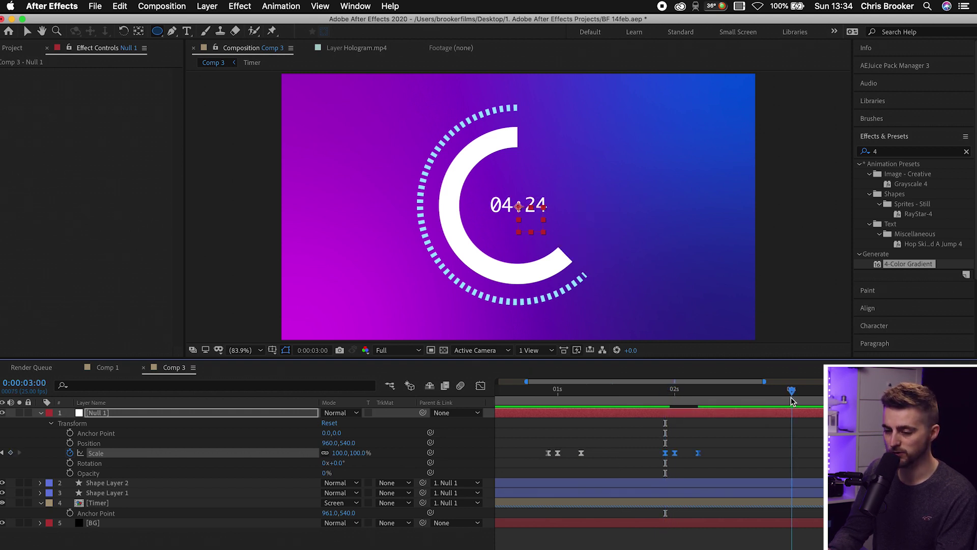
left_click_drag(791, 400, 785, 400)
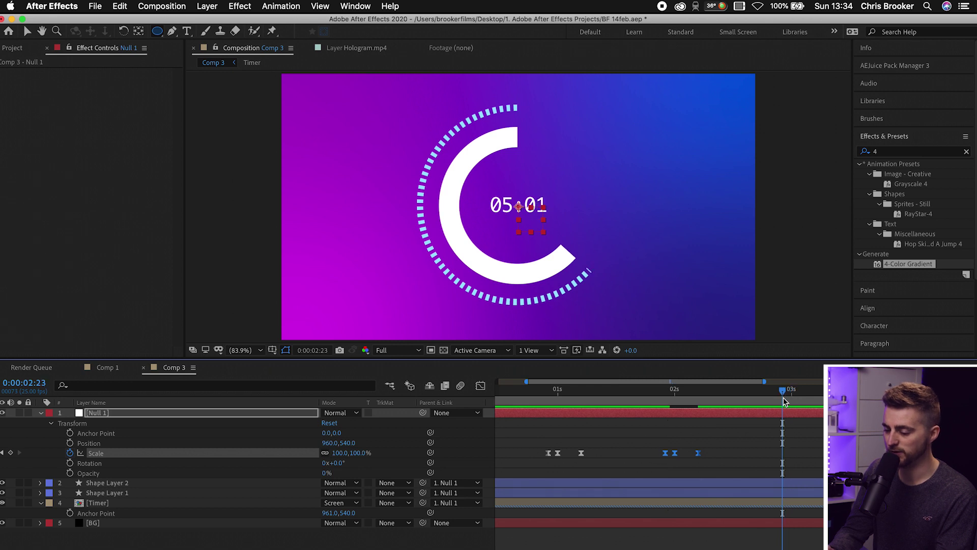
key("minus")
left_click_drag(731, 426, 535, 470)
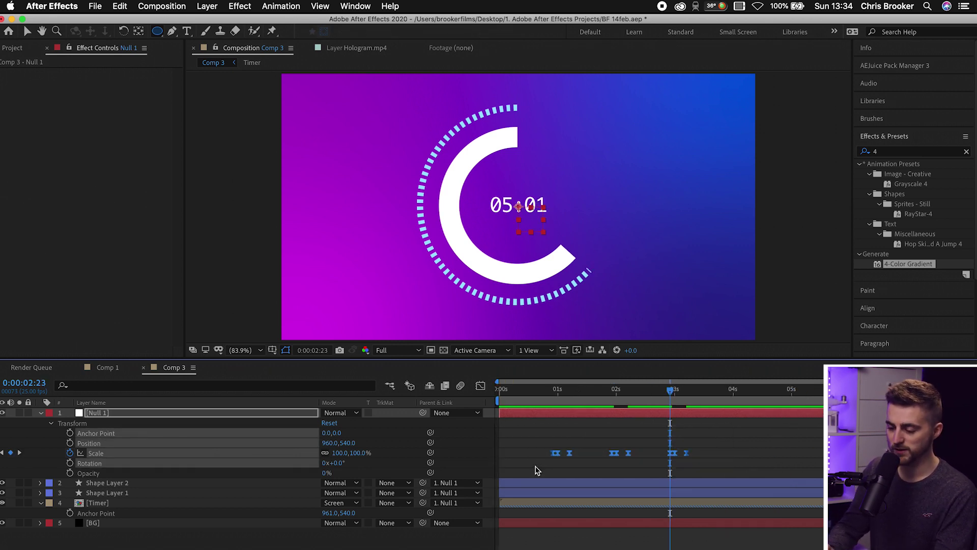
left_click(733, 395)
left_click_drag(733, 395, 730, 394)
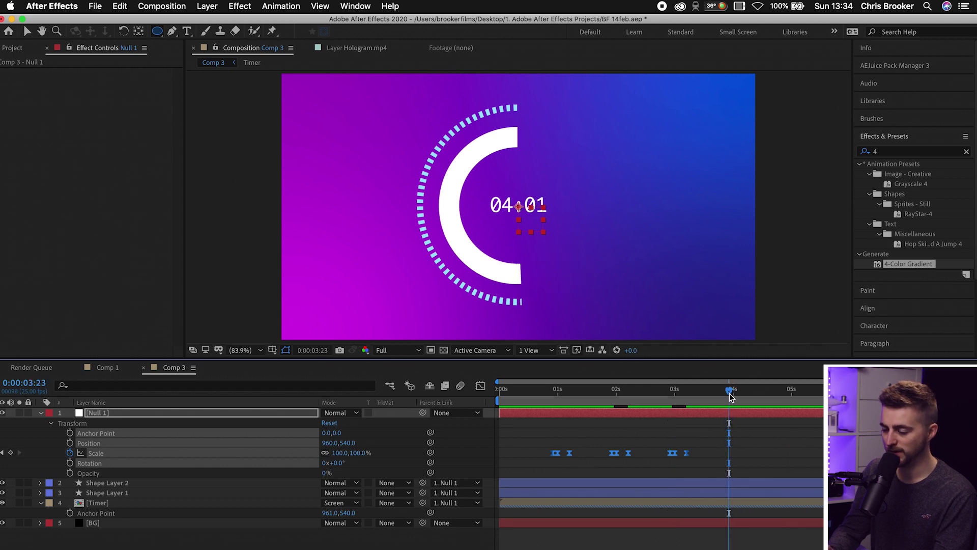
key("End")
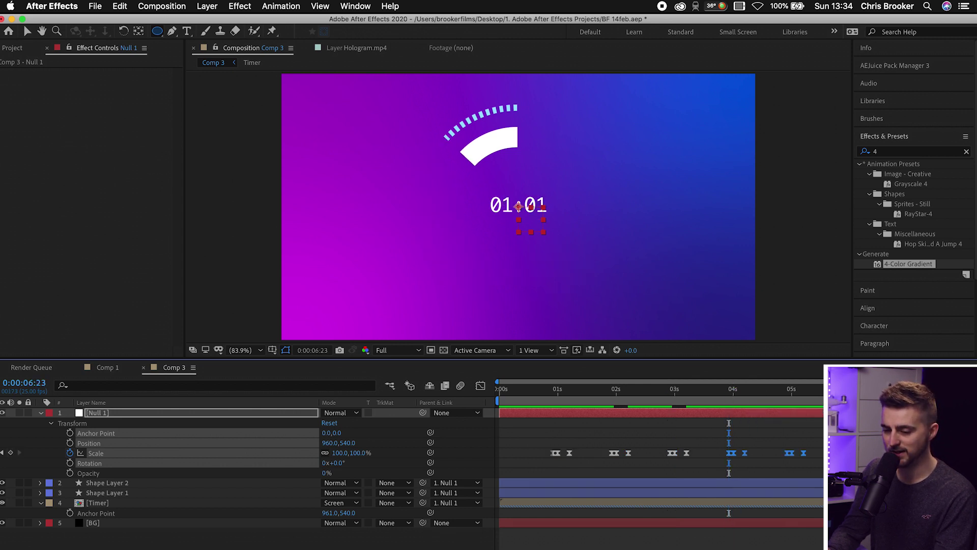
key("Home")
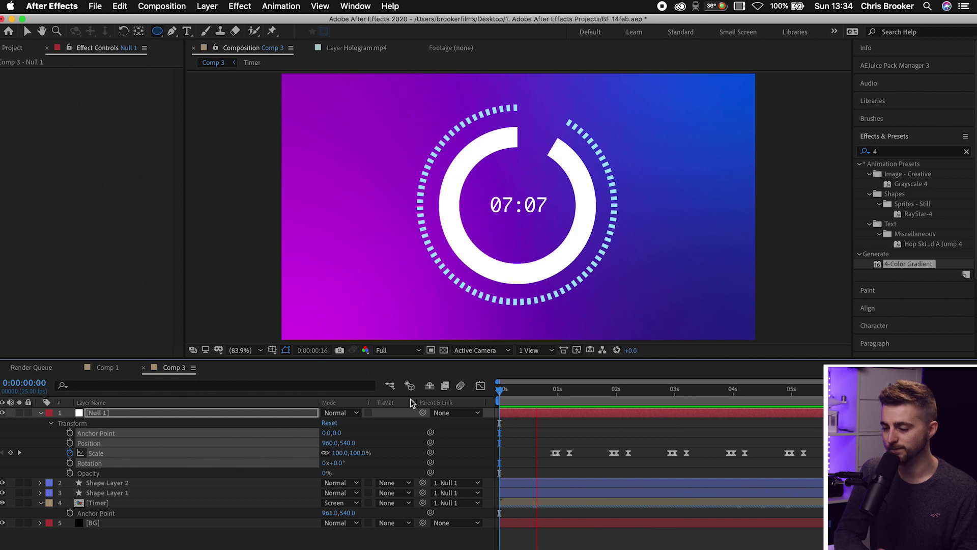
Enable Motion Blur on the Timer, ring and BG layers and preview the result.
key("space")
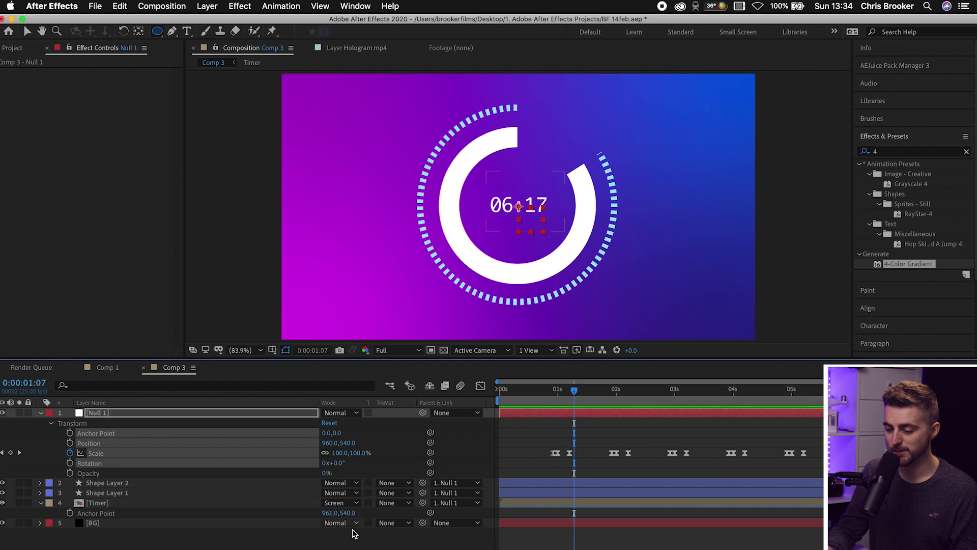
key("F4")
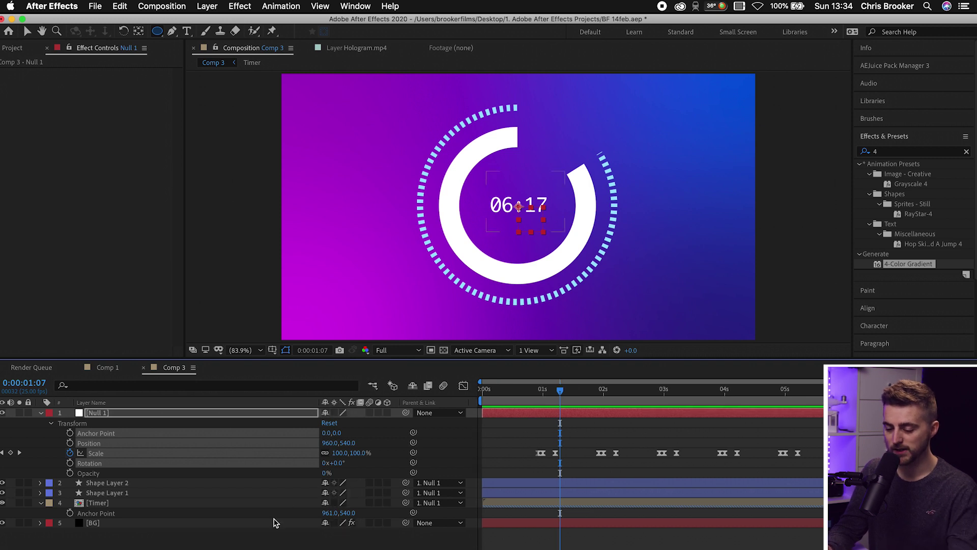
left_click_drag(273, 518, 244, 404)
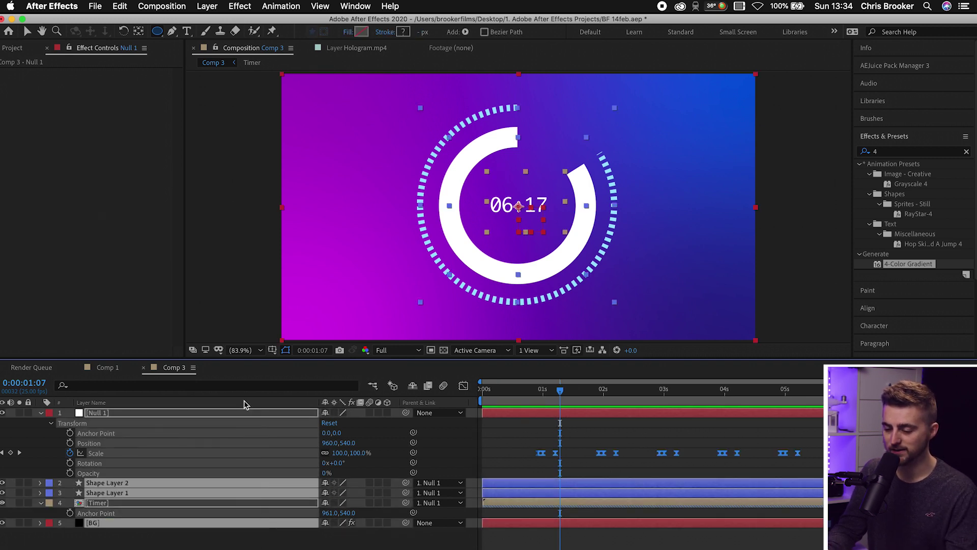
left_click(370, 412)
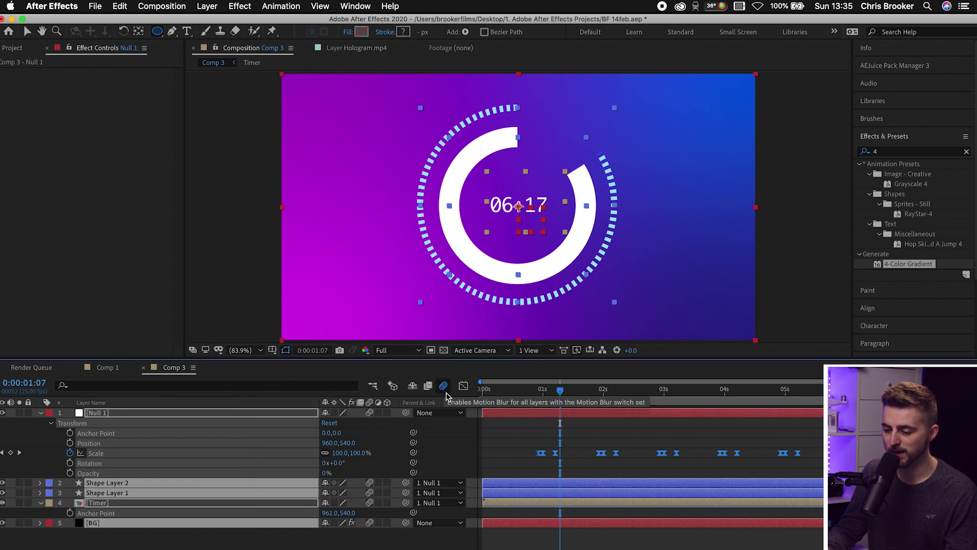
key("space")
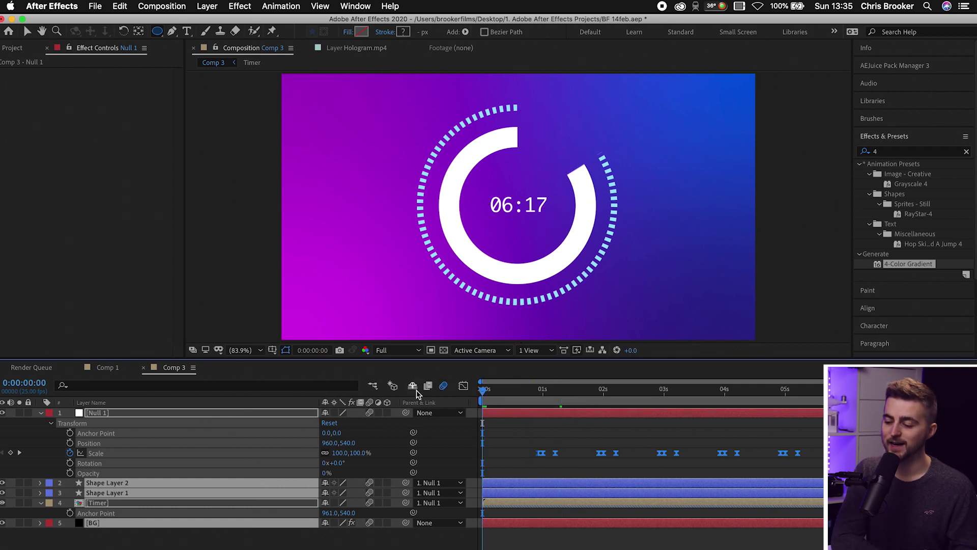